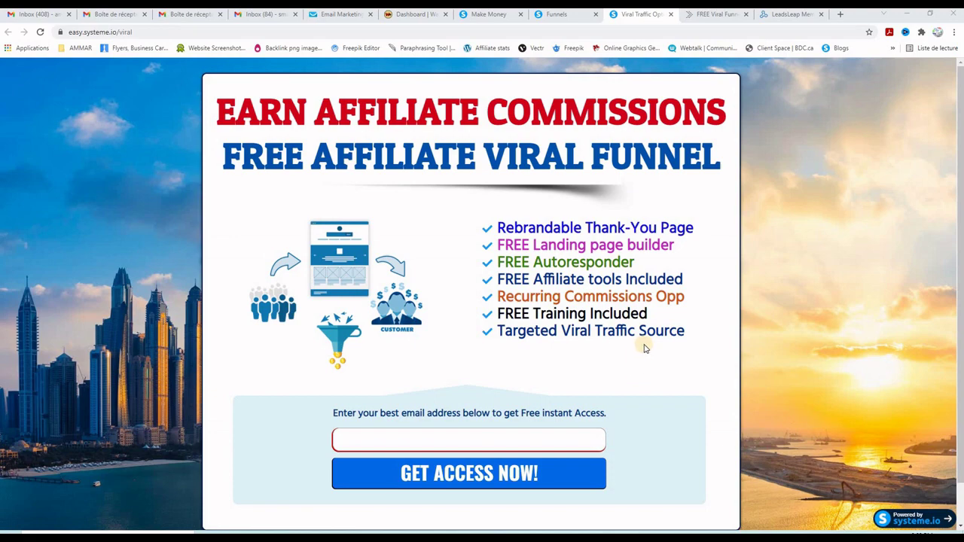
Look through the FREE Viral Funnel thank-you page, from its headline down to the Make Money Online section.
left_click(701, 16)
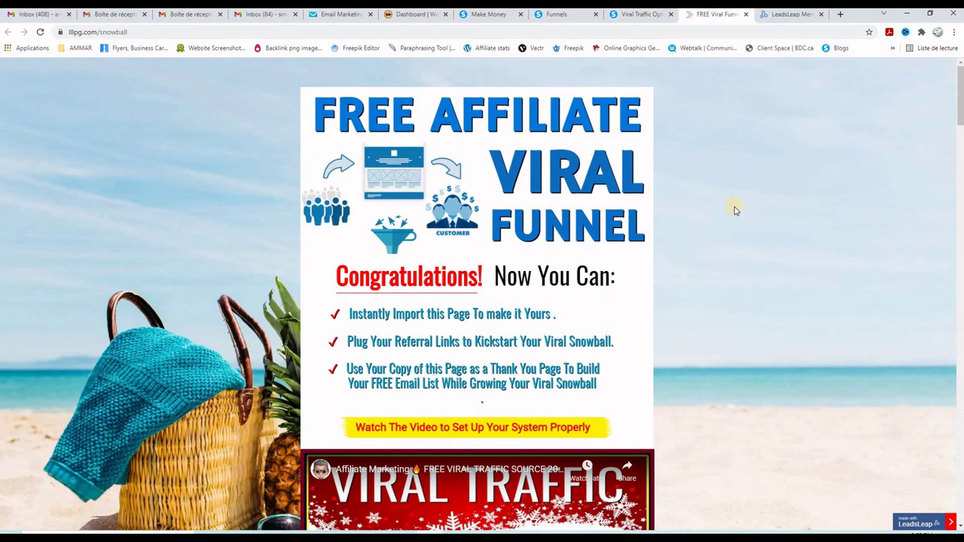
scroll(725, 247, "down", 6)
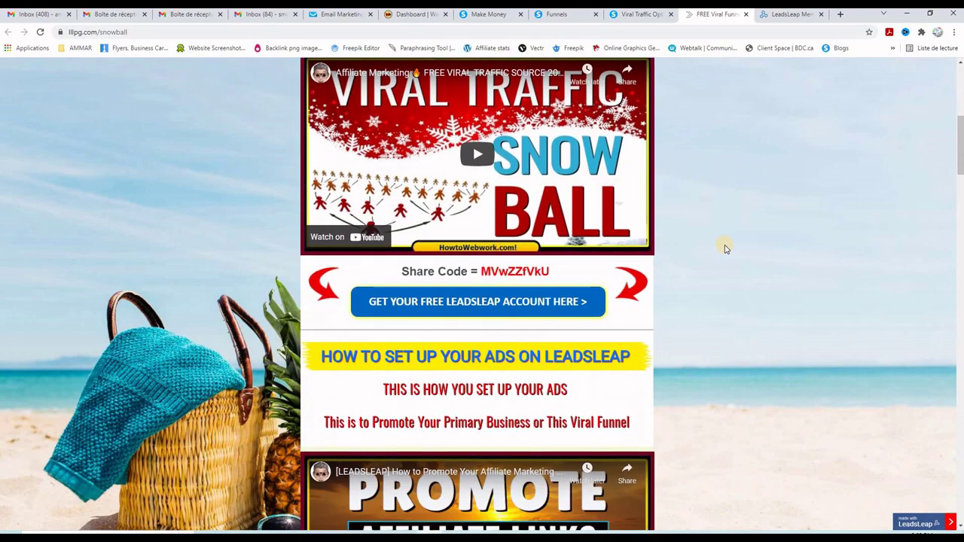
scroll(725, 248, "up", 5)
scroll(726, 249, "up", 1)
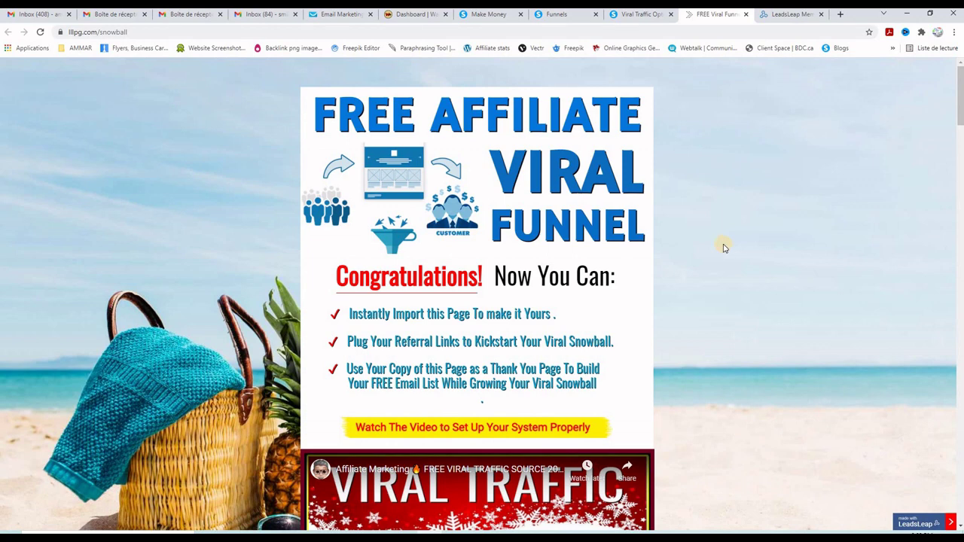
scroll(723, 248, "down", 1)
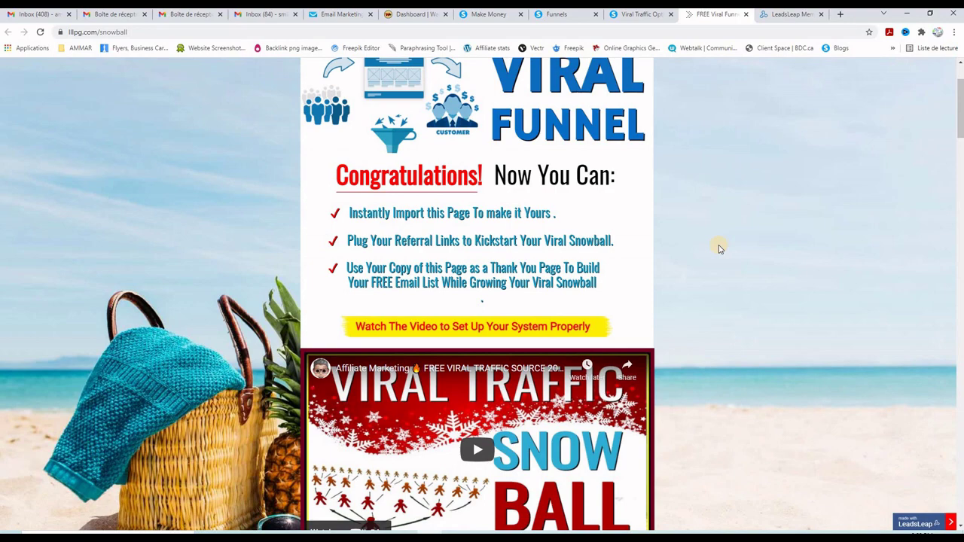
scroll(715, 259, "down", 2)
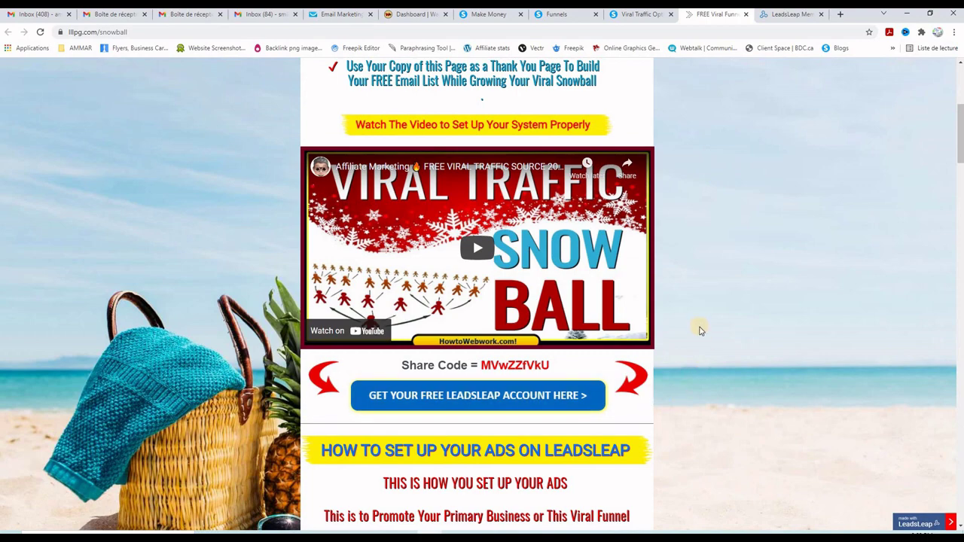
scroll(699, 330, "up", 3)
scroll(699, 330, "down", 2)
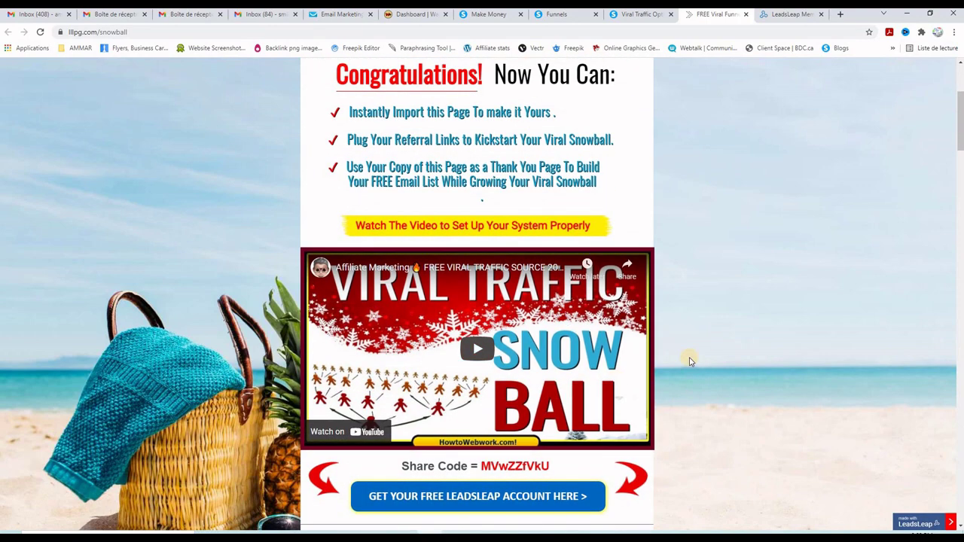
scroll(751, 336, "down", 7)
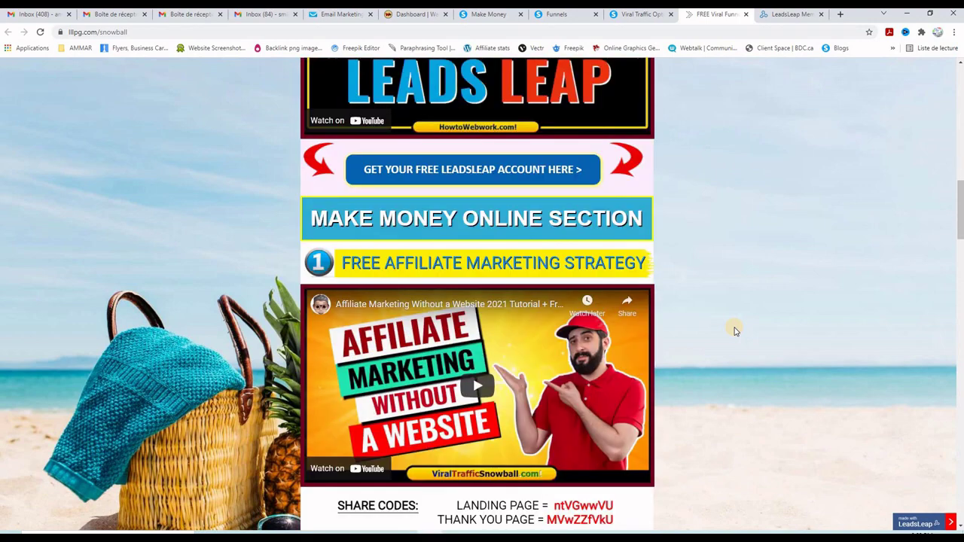
scroll(735, 331, "down", 1)
scroll(735, 331, "up", 6)
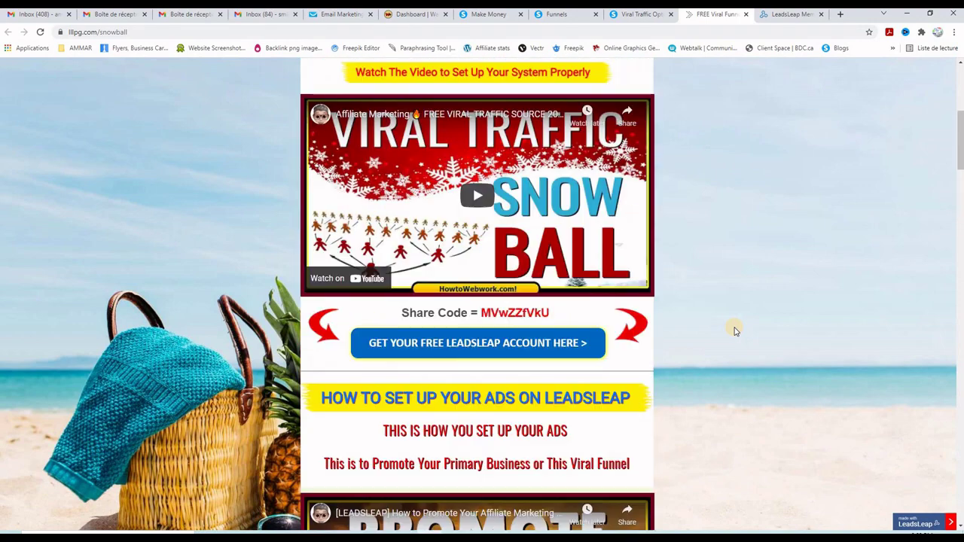
scroll(735, 331, "up", 3)
scroll(735, 330, "up", 1)
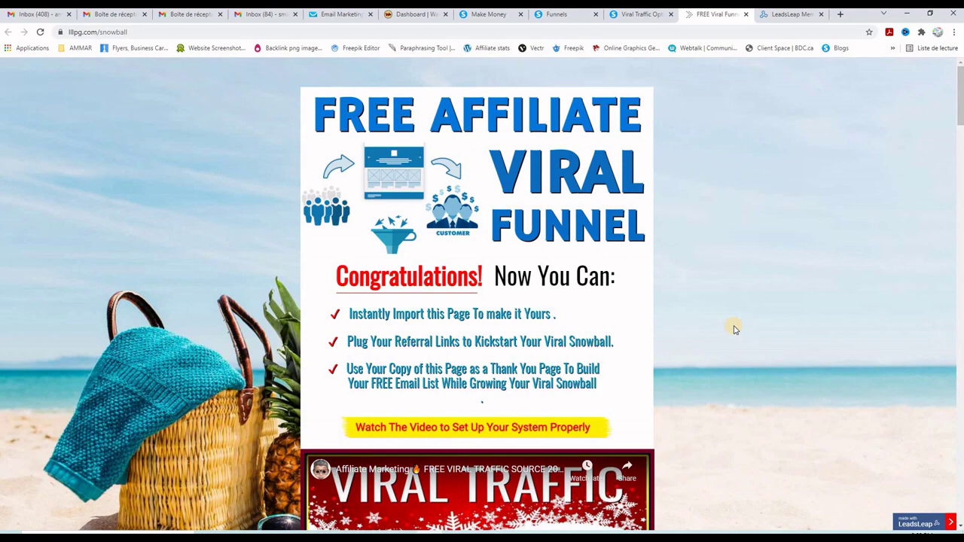
View the Viral Traffic opt-in page, and review the thank-you page's setup video, share code and LeadsLeap ads sections.
left_click(631, 15)
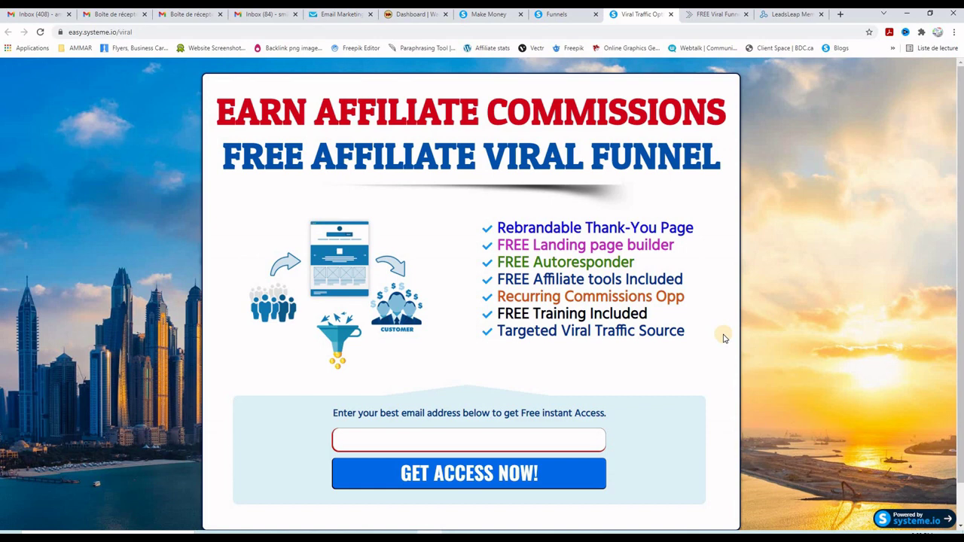
left_click(708, 15)
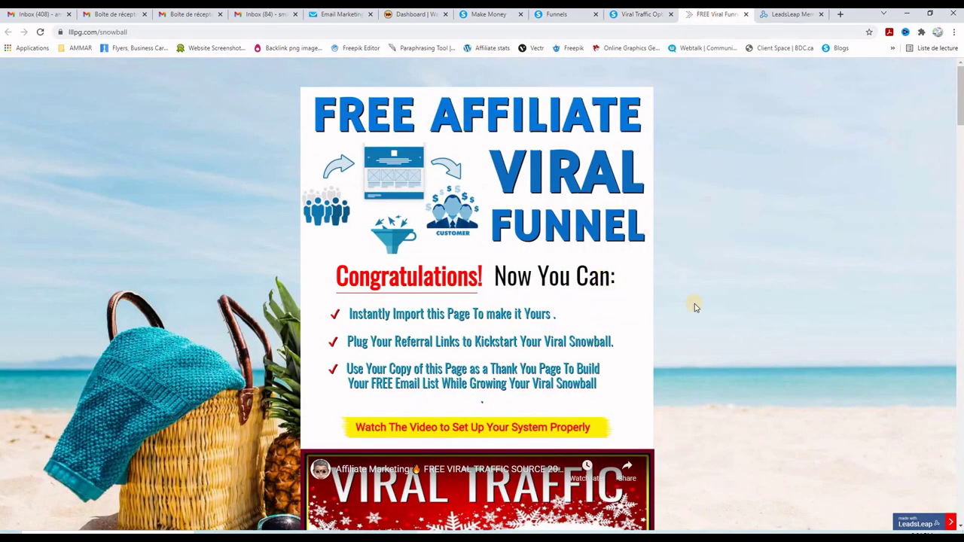
scroll(699, 311, "down", 3)
scroll(699, 310, "up", 3)
scroll(688, 288, "down", 1)
scroll(690, 289, "up", 1)
scroll(691, 290, "down", 2)
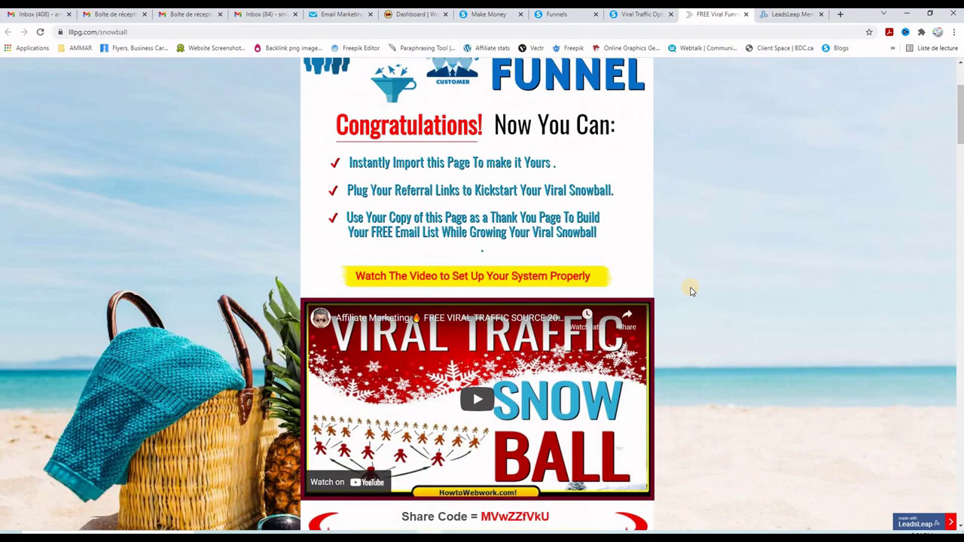
scroll(689, 288, "down", 3)
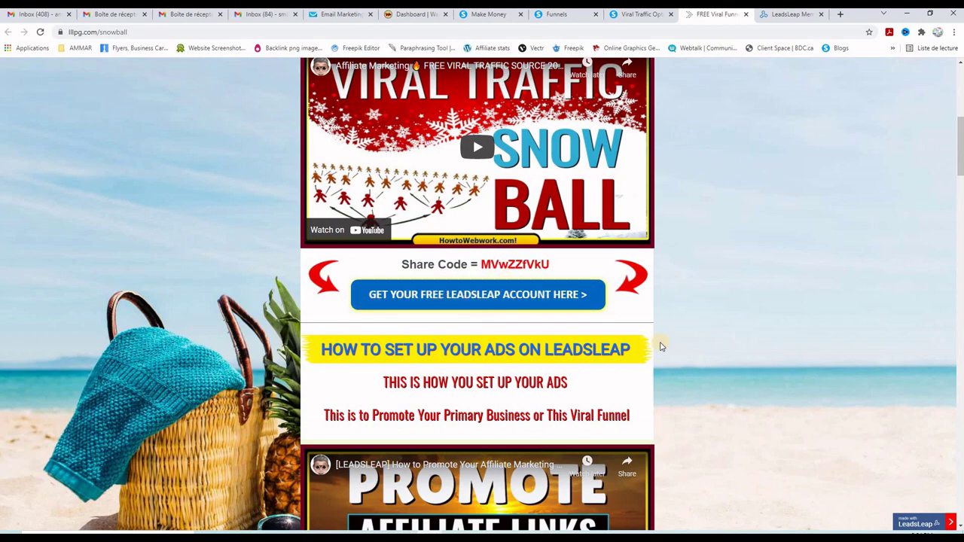
scroll(701, 350, "down", 2)
scroll(739, 354, "down", 3)
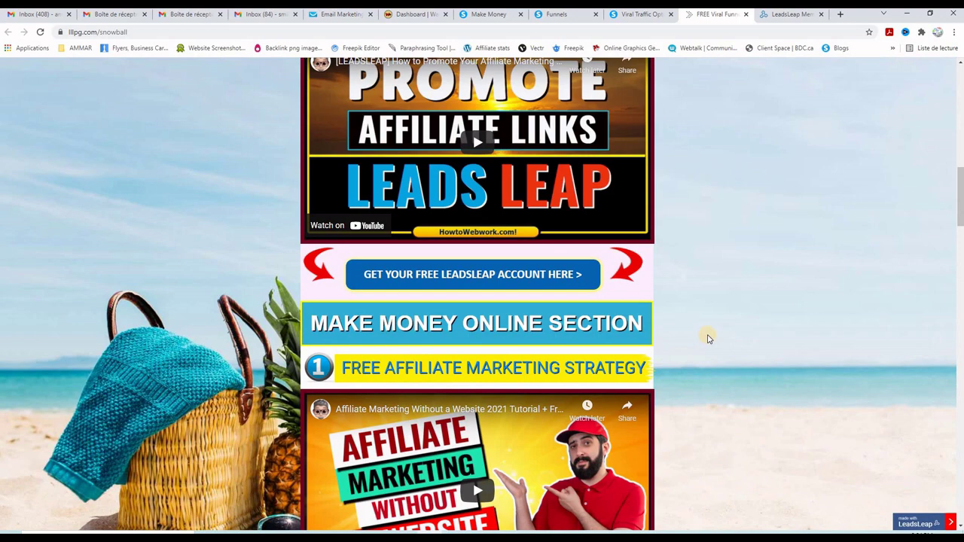
Revisit the Viral Traffic opt-in page and bring up the systeme.io funnels list.
left_click(639, 14)
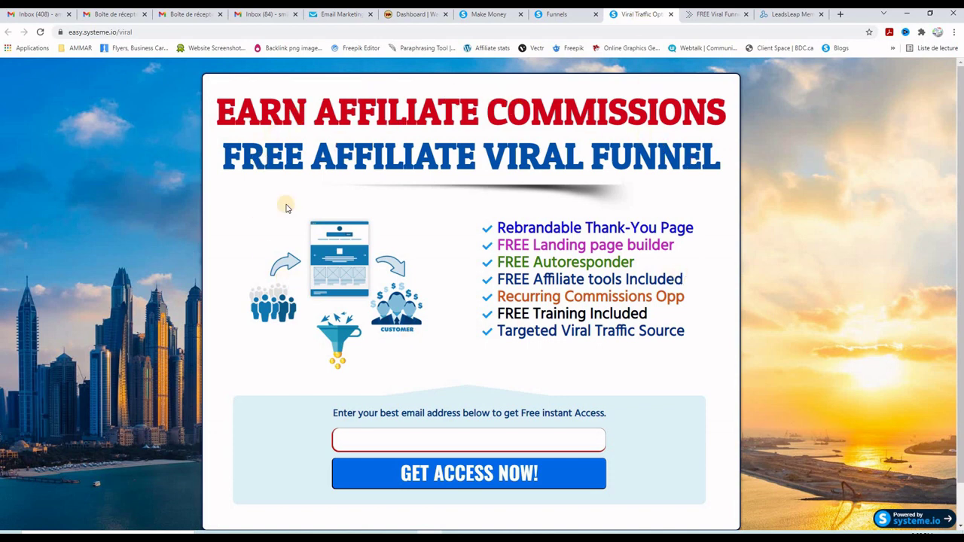
left_click(563, 14)
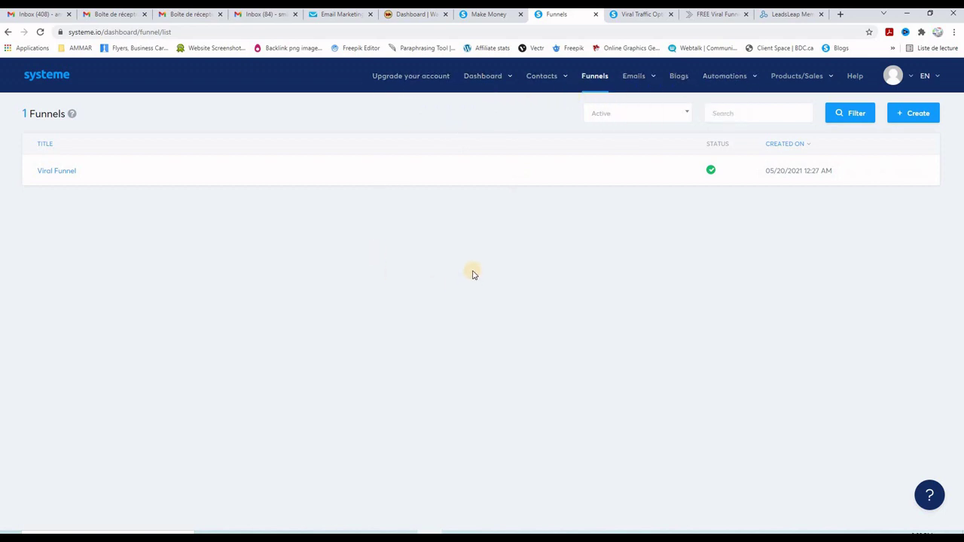
left_click(595, 76)
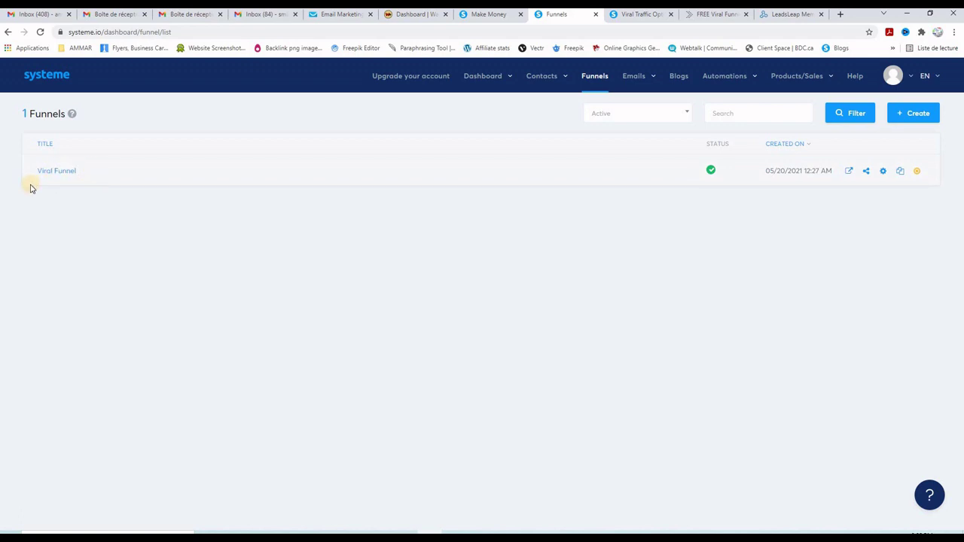
left_click(631, 14)
left_click(571, 18)
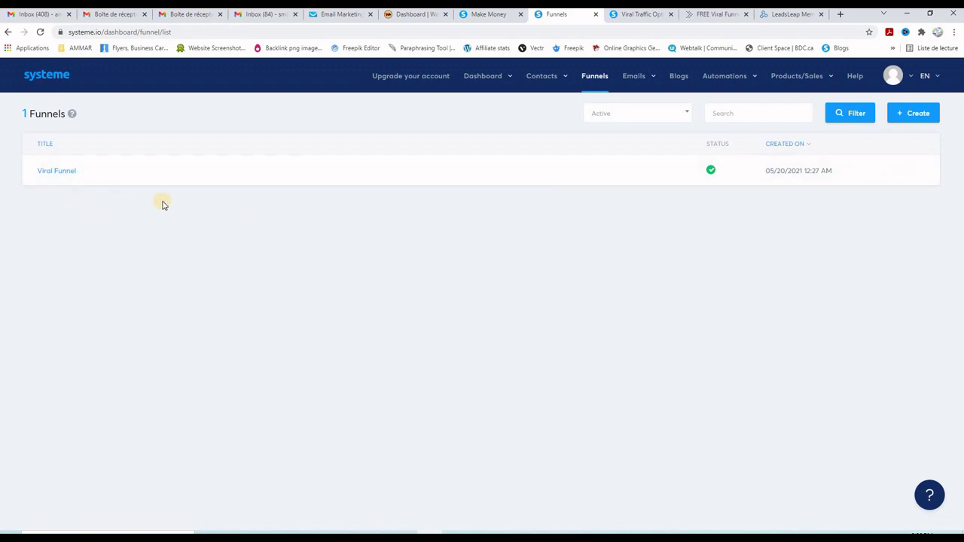
Open Viral Funnel and view its live opt-in page, closing that page again.
left_click(62, 173)
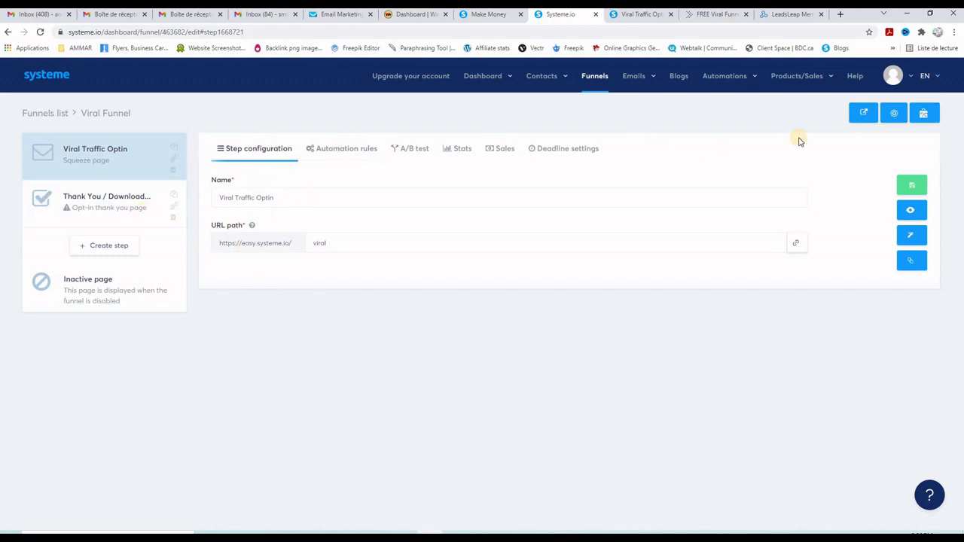
left_click(862, 115)
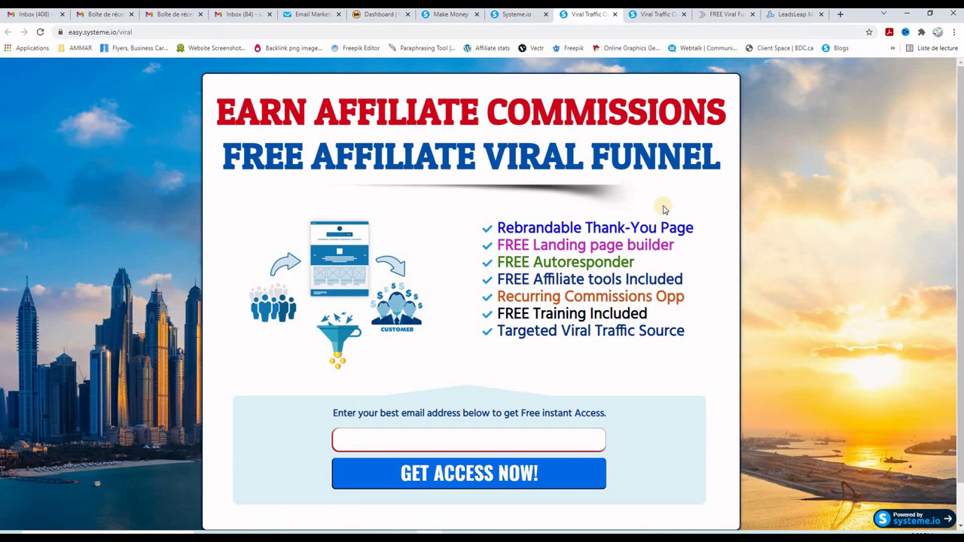
left_click(614, 15)
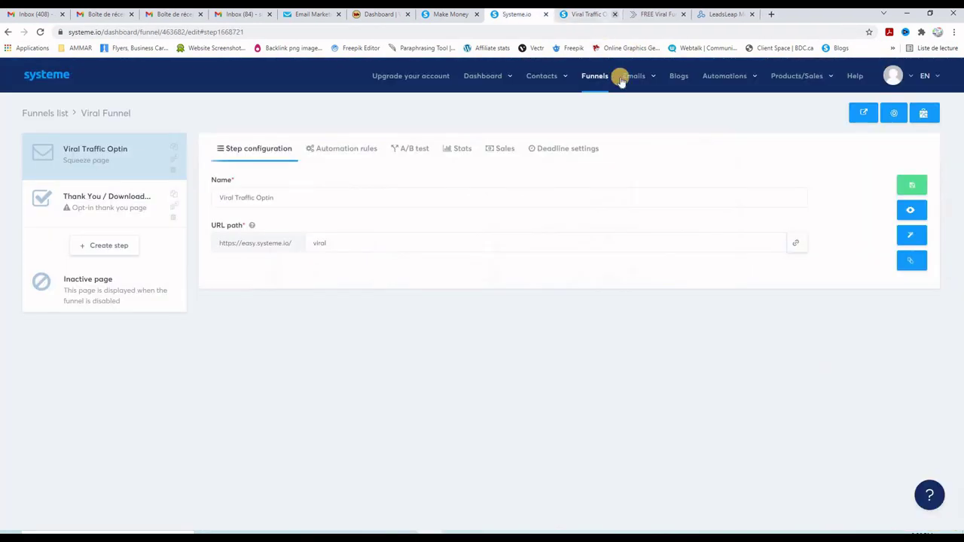
Open the Viral Traffic Optin page in the page editor, inspect the main row's settings, and exit the editor.
left_click(914, 238)
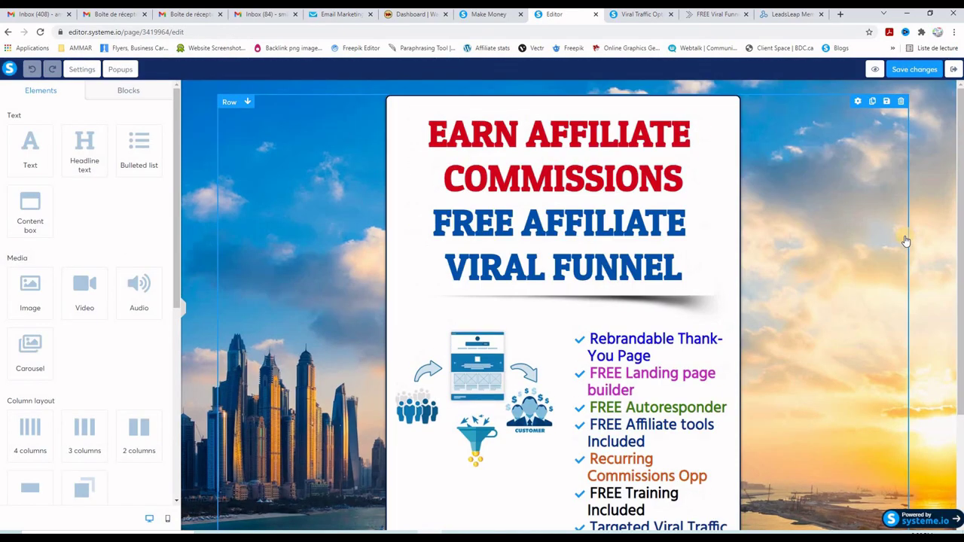
scroll(790, 237, "down", 3)
scroll(791, 237, "up", 3)
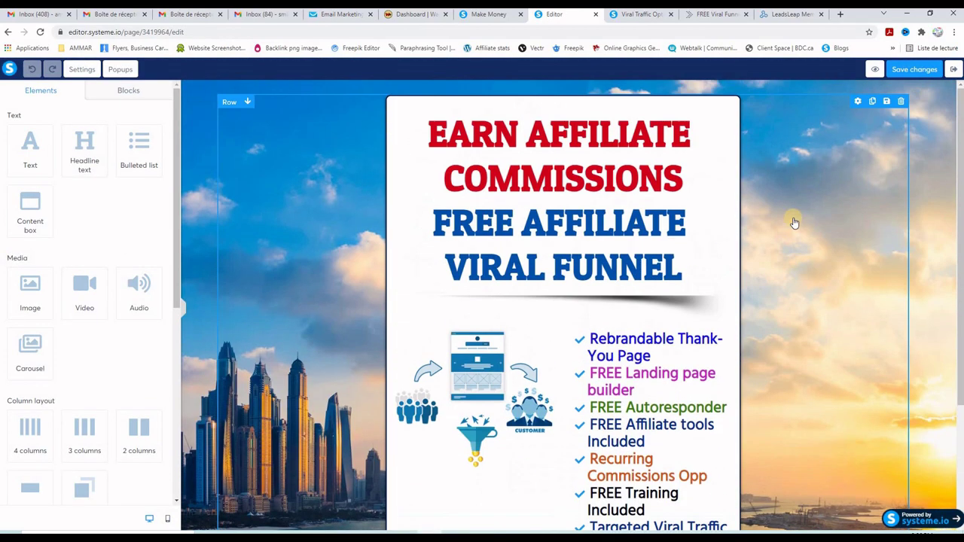
left_click(787, 189)
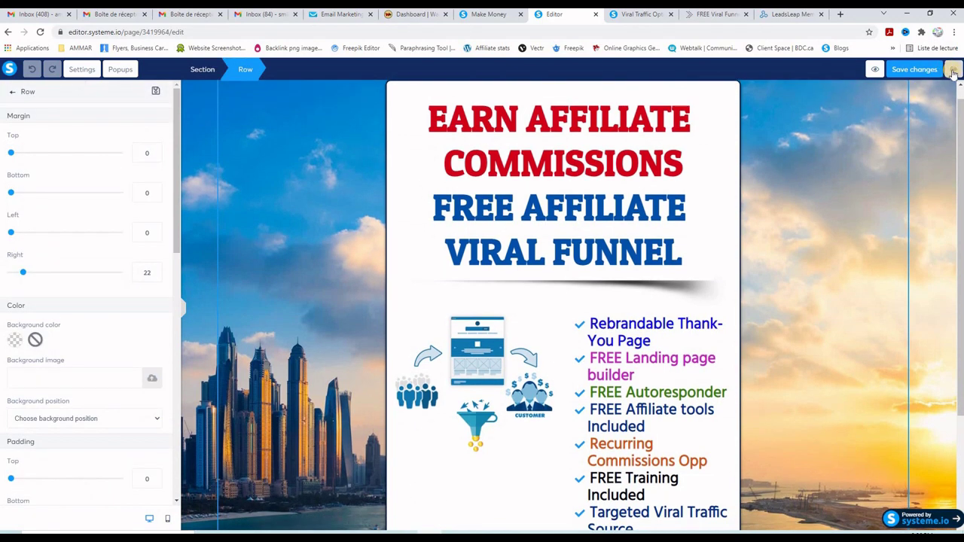
left_click(952, 69)
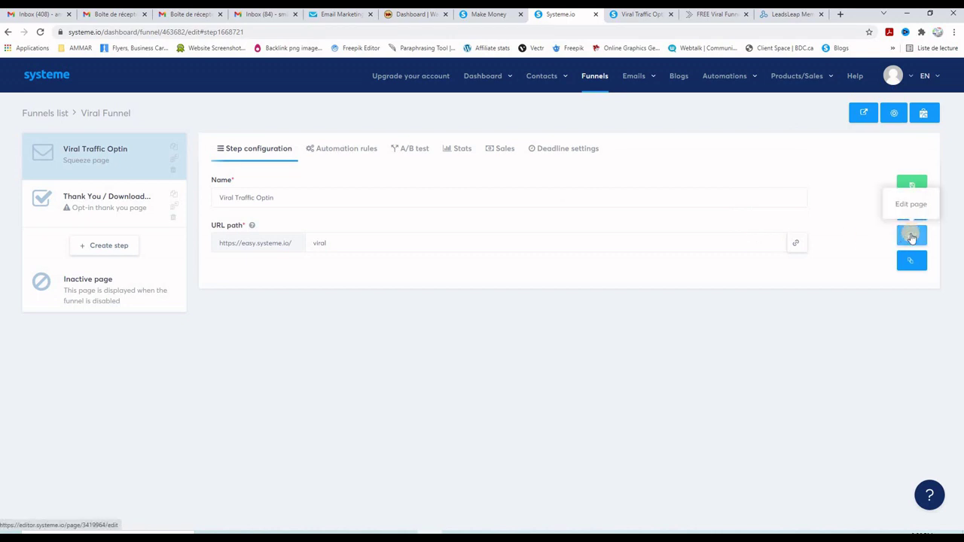
Reopen the opt-in page for editing, inspect the text settings of the EARN AFFILIATE COMMISSIONS headline, and exit the editor.
left_click(912, 237)
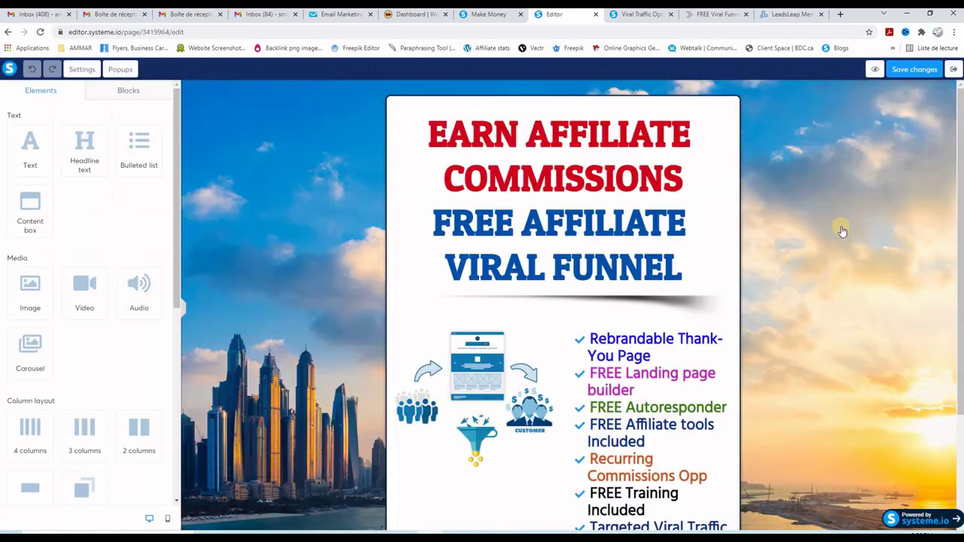
left_click(610, 144)
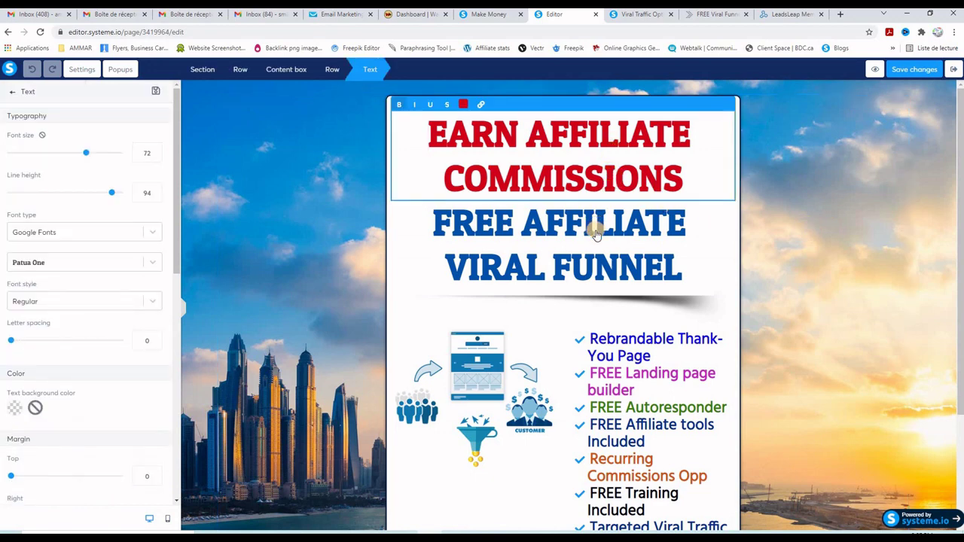
key("Escape")
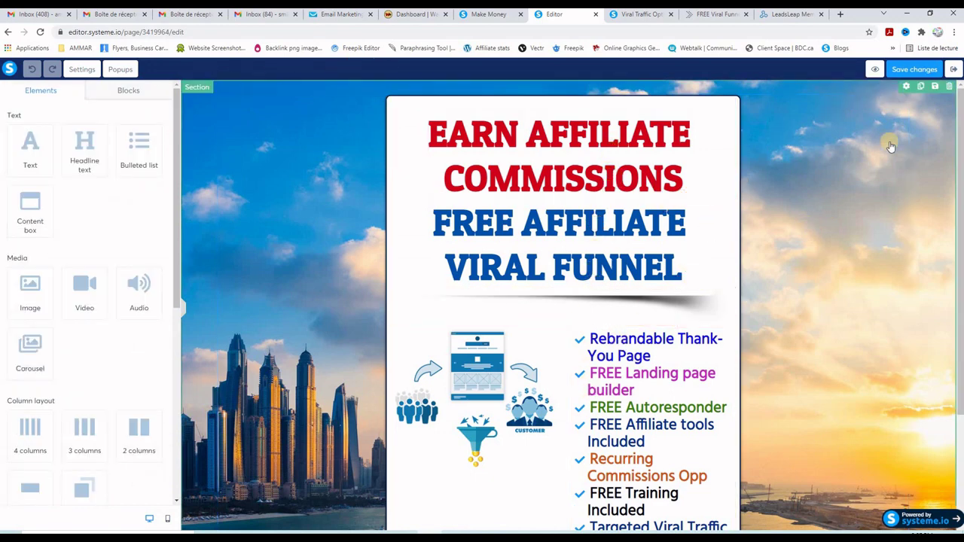
left_click(953, 69)
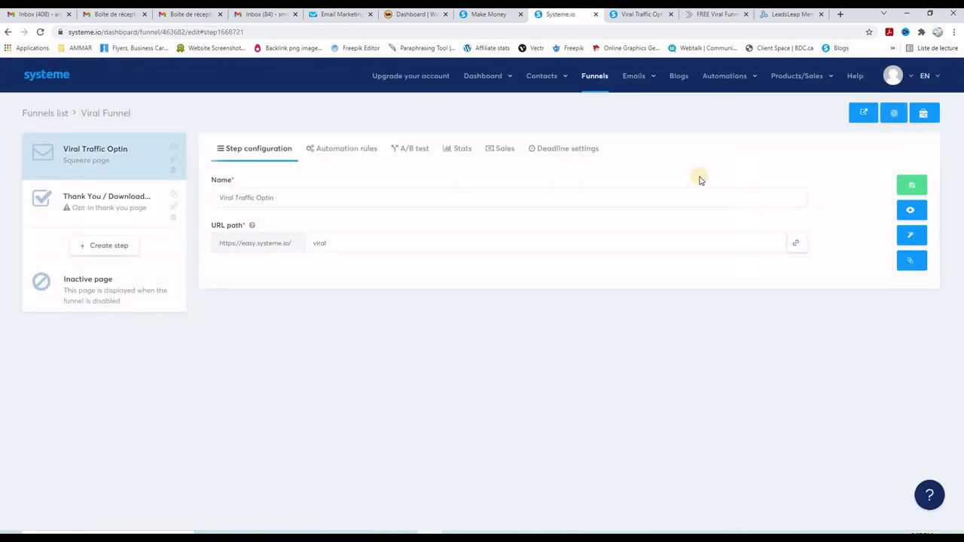
From the funnels list, create a new funnel named Free funnel2 with the Build an audience goal.
left_click(594, 77)
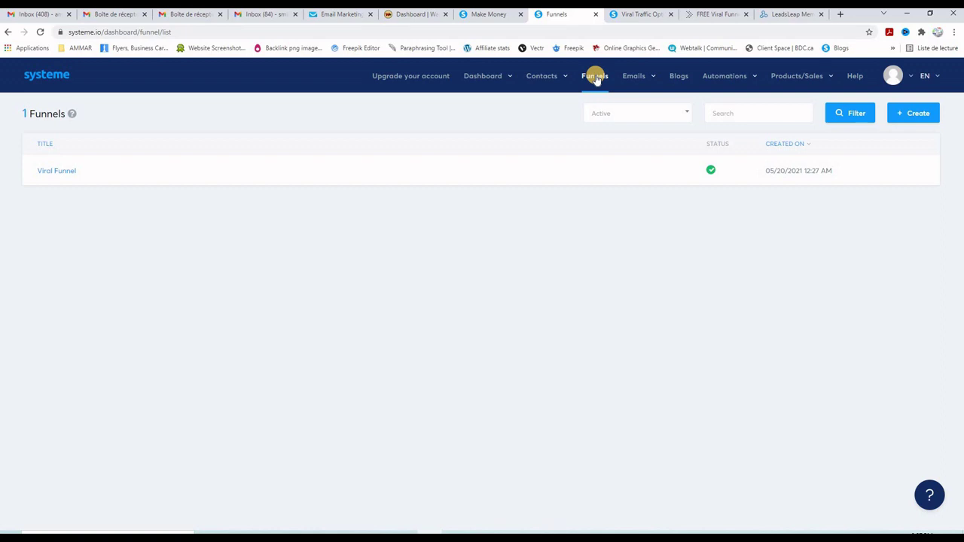
left_click(910, 121)
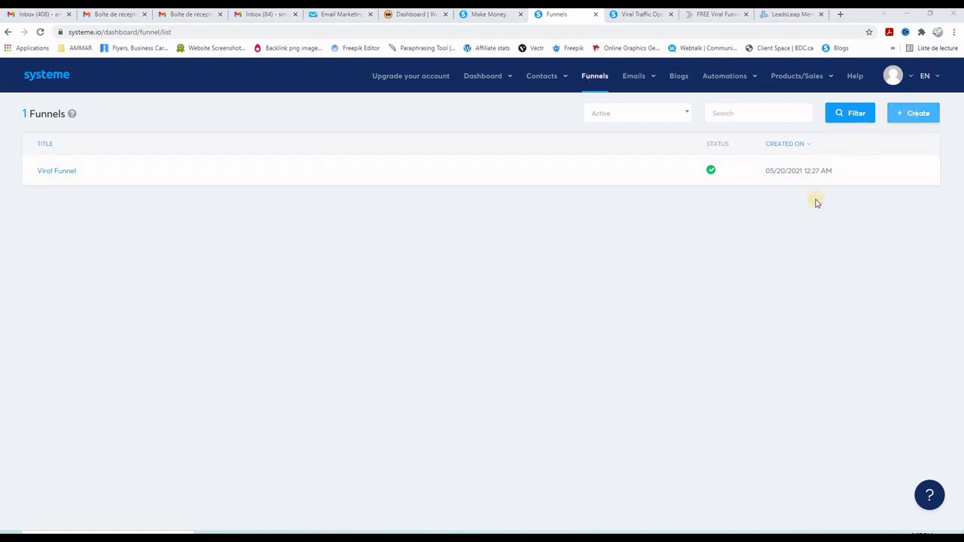
left_click(595, 78)
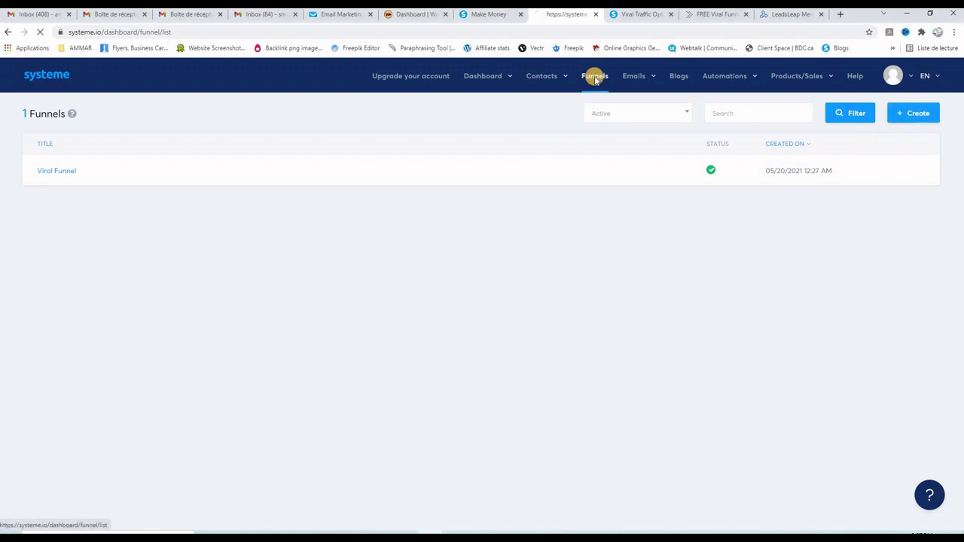
left_click(912, 114)
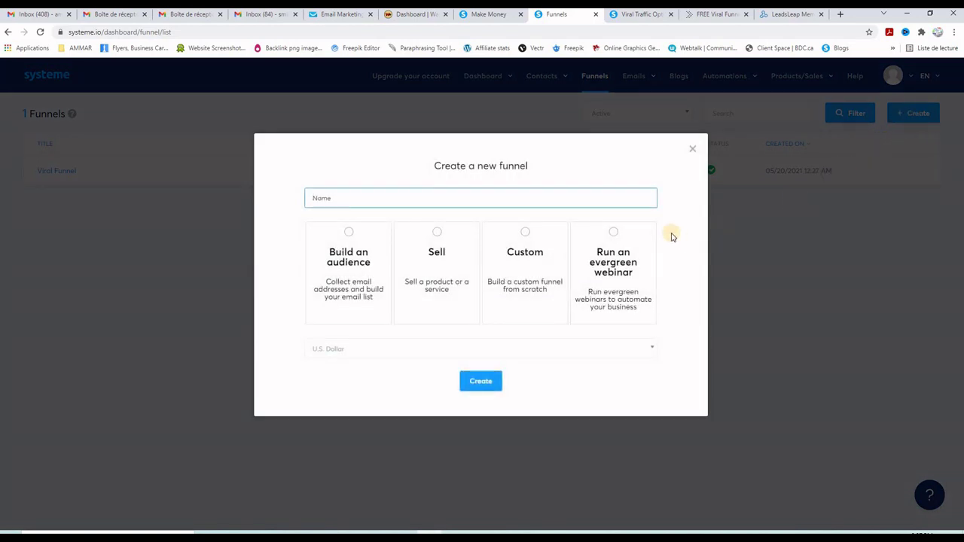
type("Free funnel2")
left_click(348, 234)
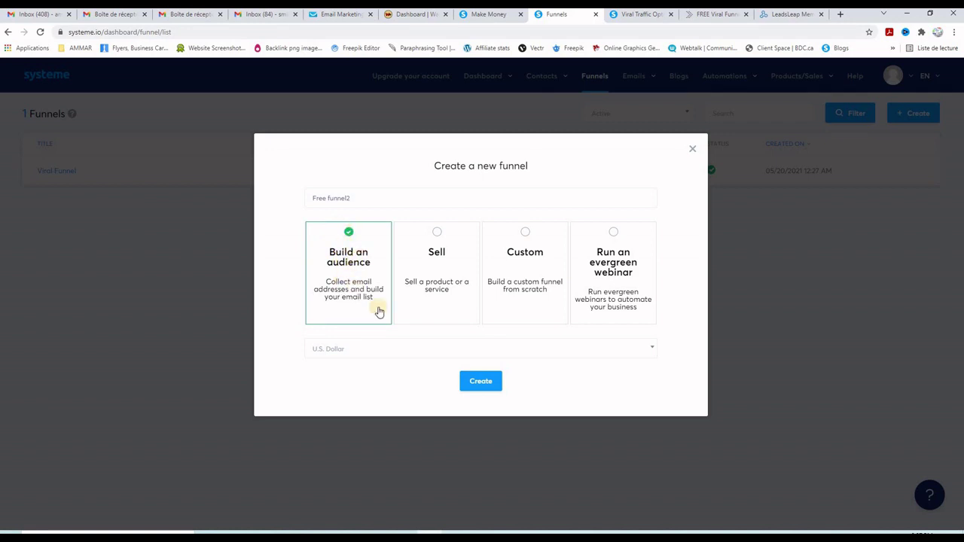
left_click(481, 383)
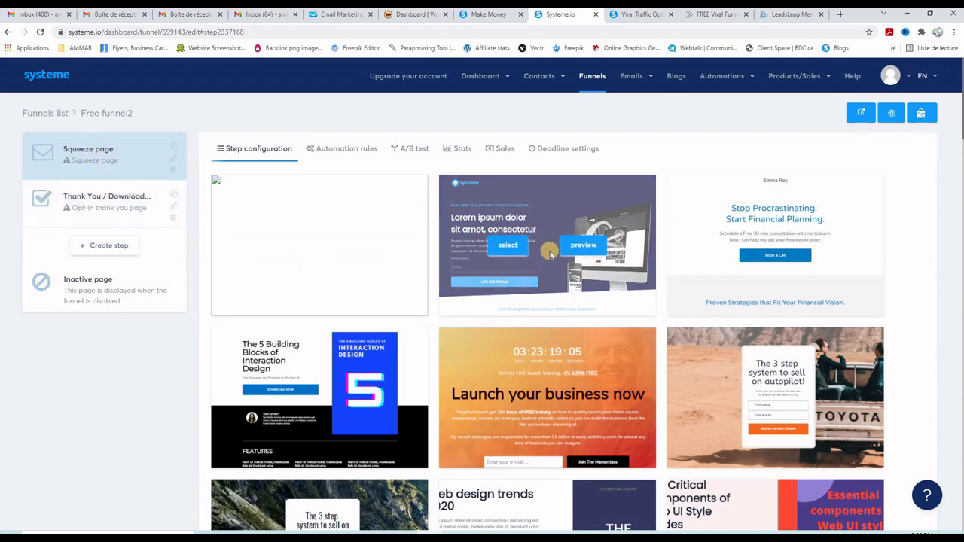
Browse the squeeze page templates, previewing the custom services package design and the free report squeeze page design.
scroll(554, 256, "down", 2)
scroll(554, 254, "down", 5)
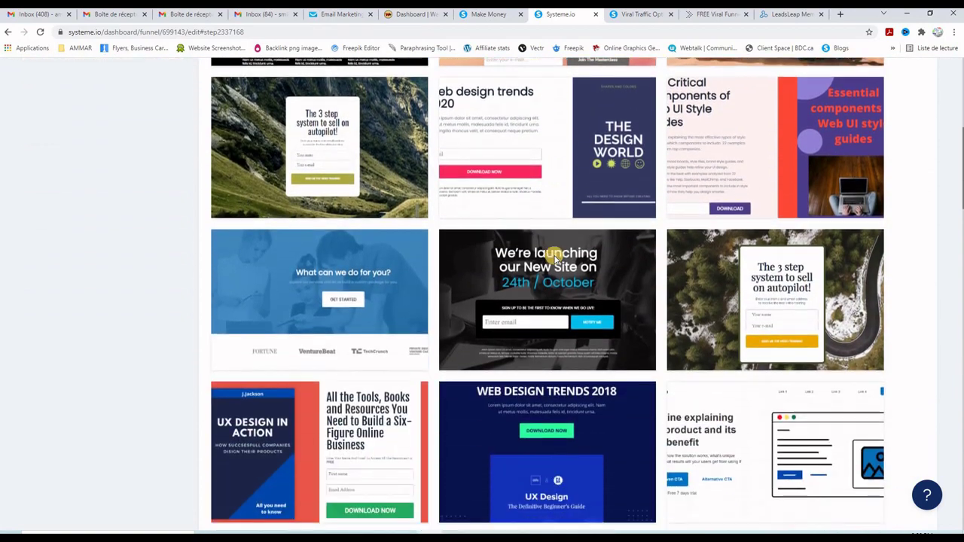
scroll(529, 254, "down", 6)
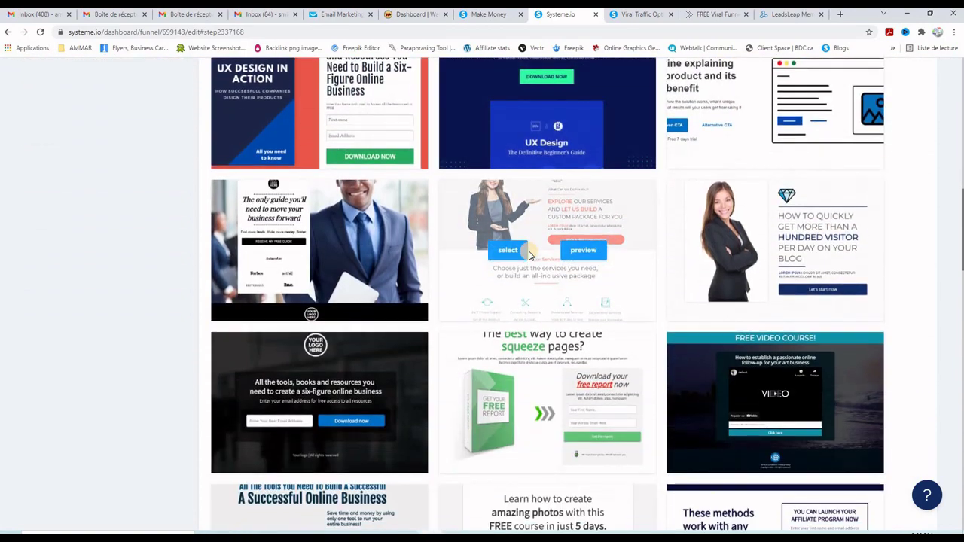
scroll(538, 260, "down", 2)
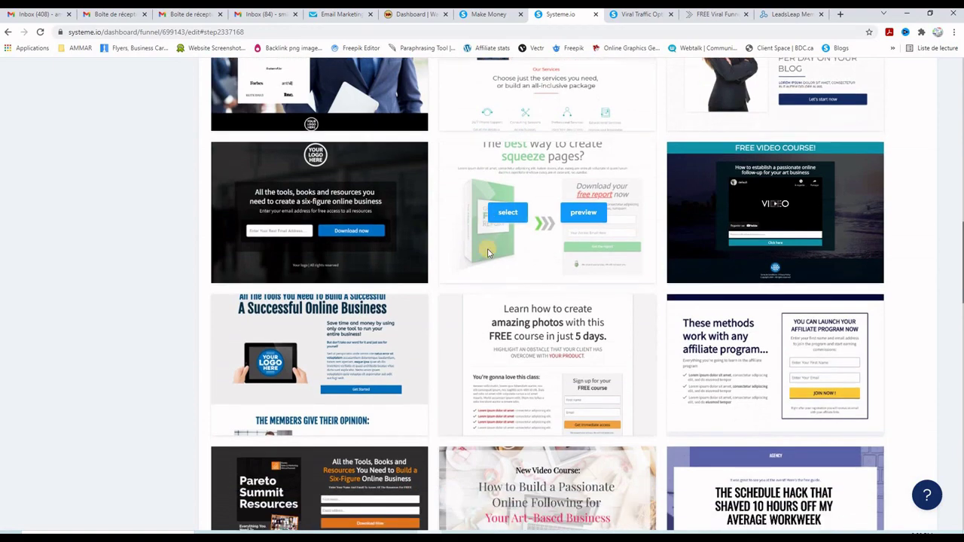
scroll(547, 264, "up", 3)
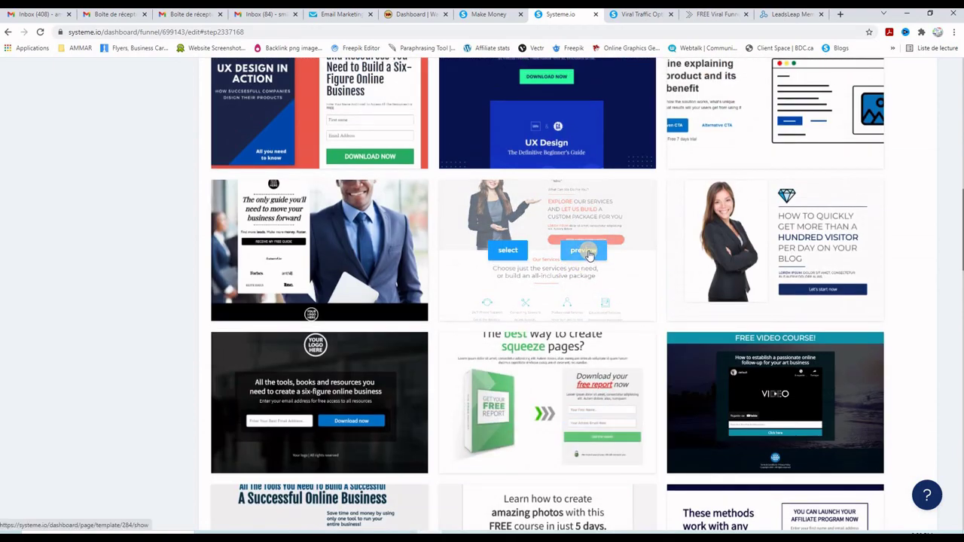
left_click(586, 253)
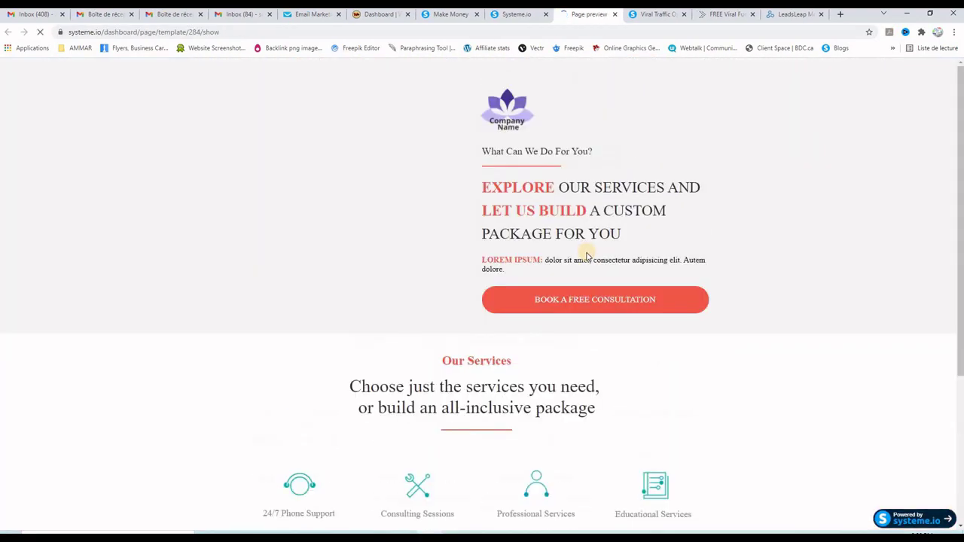
left_click(614, 14)
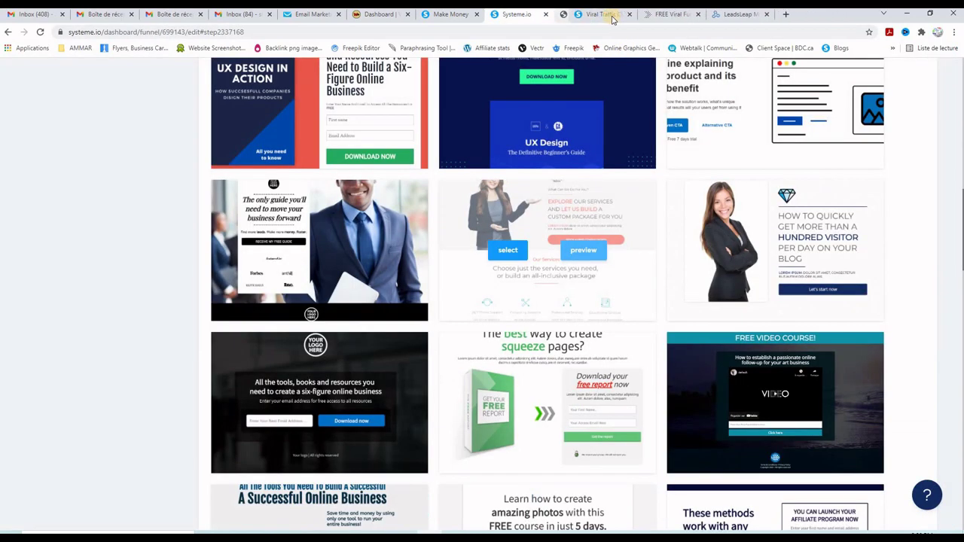
scroll(568, 203, "down", 3)
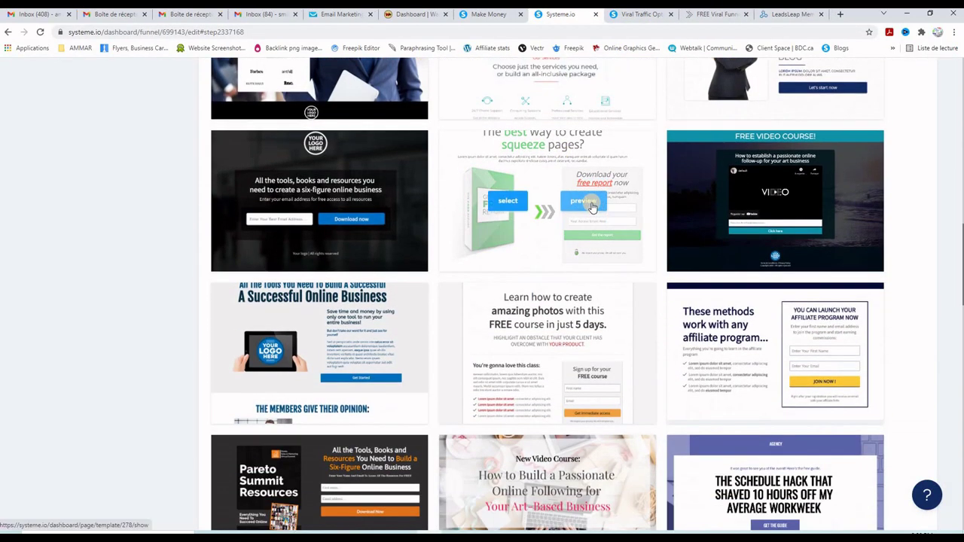
left_click(592, 206)
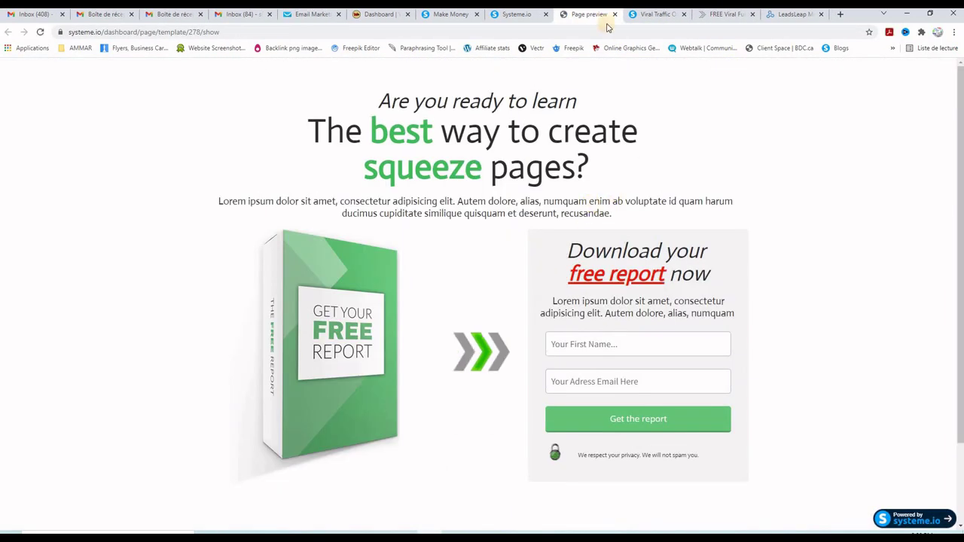
left_click(616, 14)
Preview the FREE Book Reveals template, compare it with the live viral opt-in page, and select it for the squeeze page.
scroll(520, 219, "down", 5)
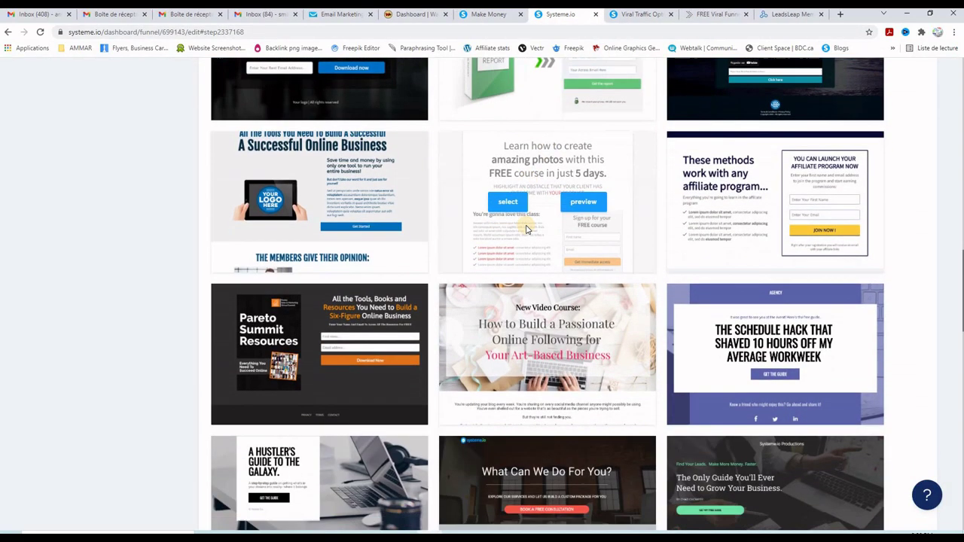
scroll(527, 230, "down", 5)
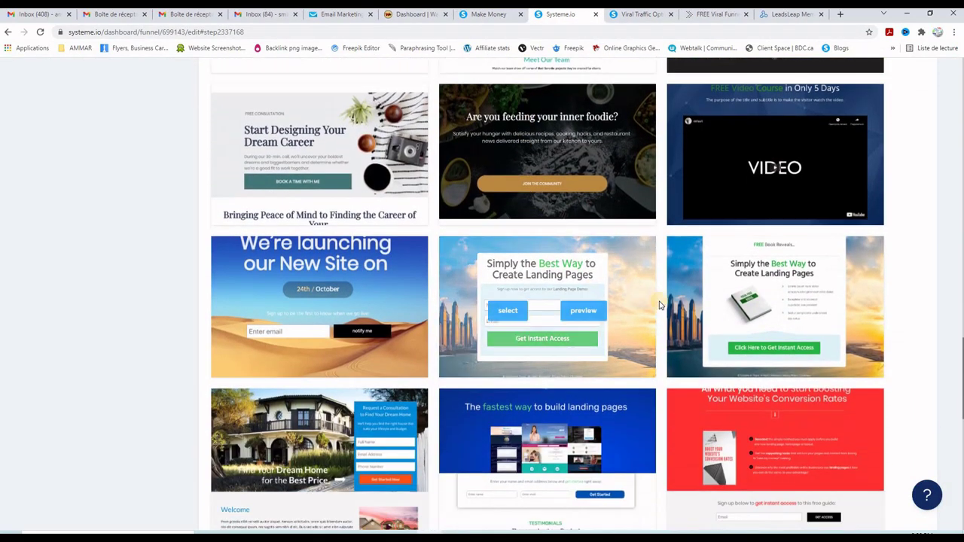
mouse_move(816, 315)
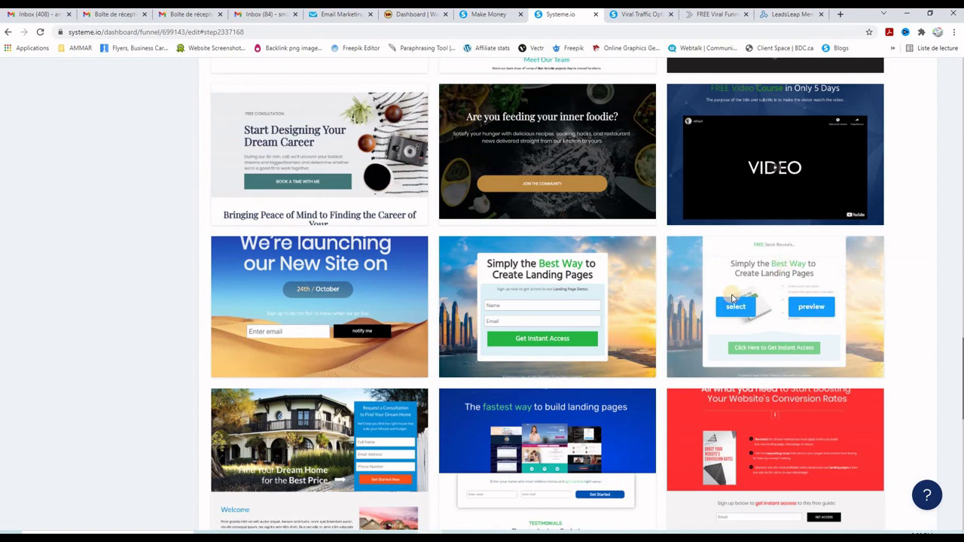
left_click(808, 310)
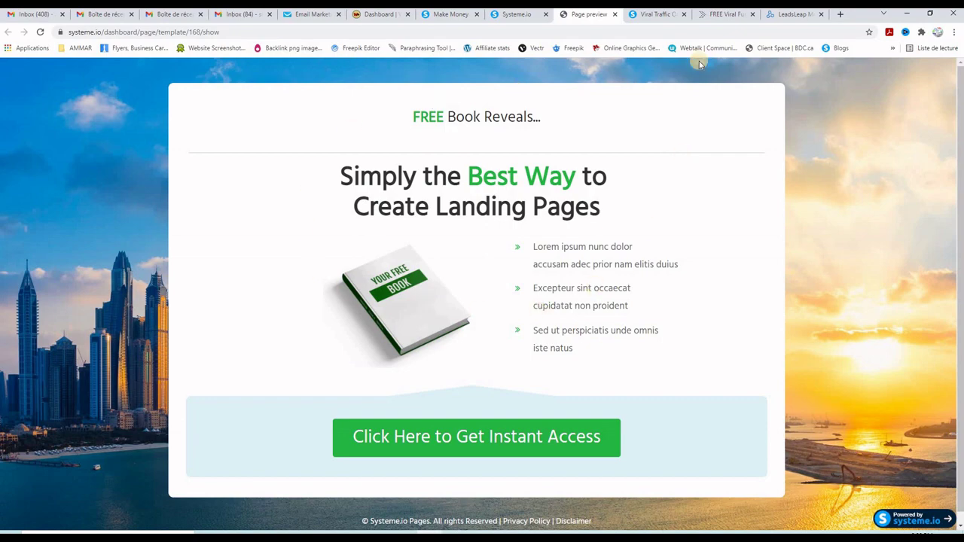
left_click(654, 15)
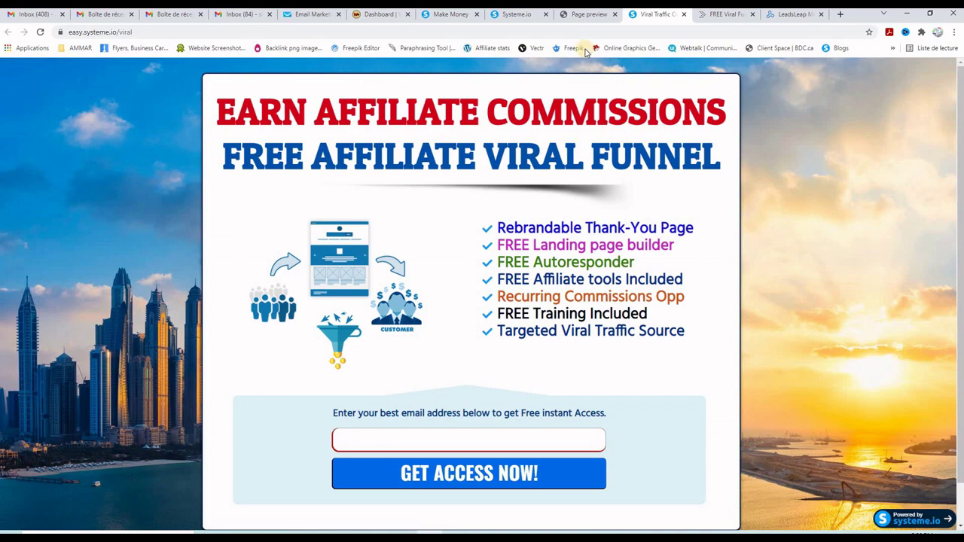
left_click(607, 15)
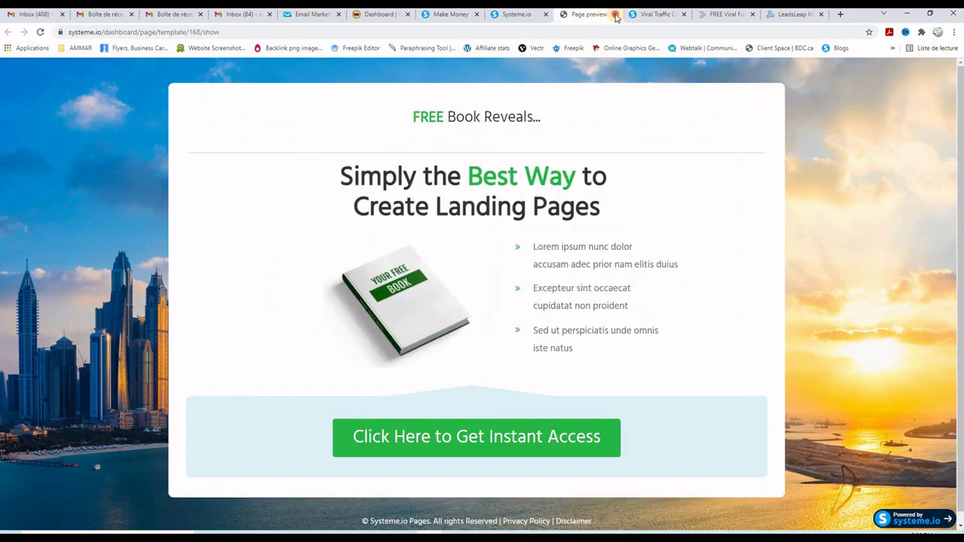
left_click(615, 14)
left_click(518, 15)
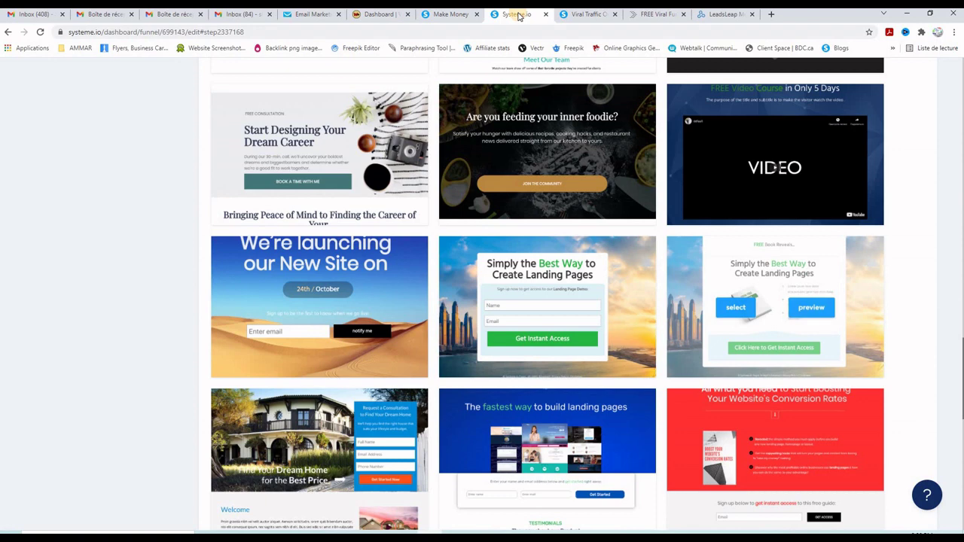
left_click(738, 311)
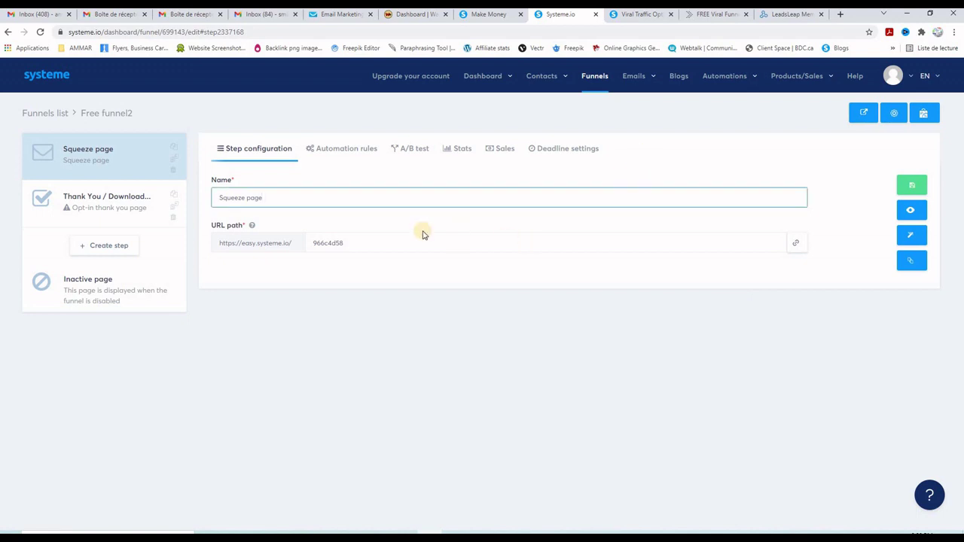
Name the squeeze page step "affiliate marketing" and set its URL path to viral2.
left_click_drag(274, 198, 211, 197)
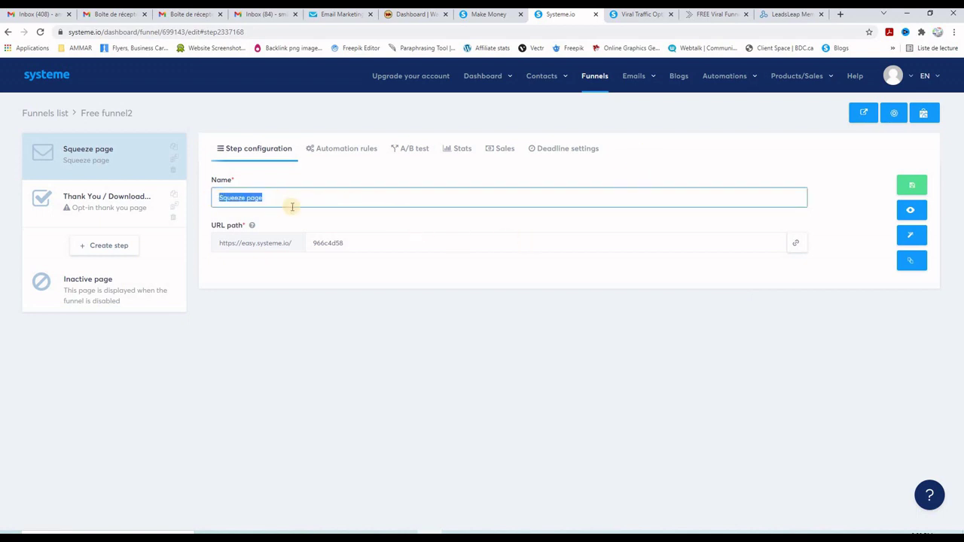
type("affiliate marketing")
double_click(326, 242)
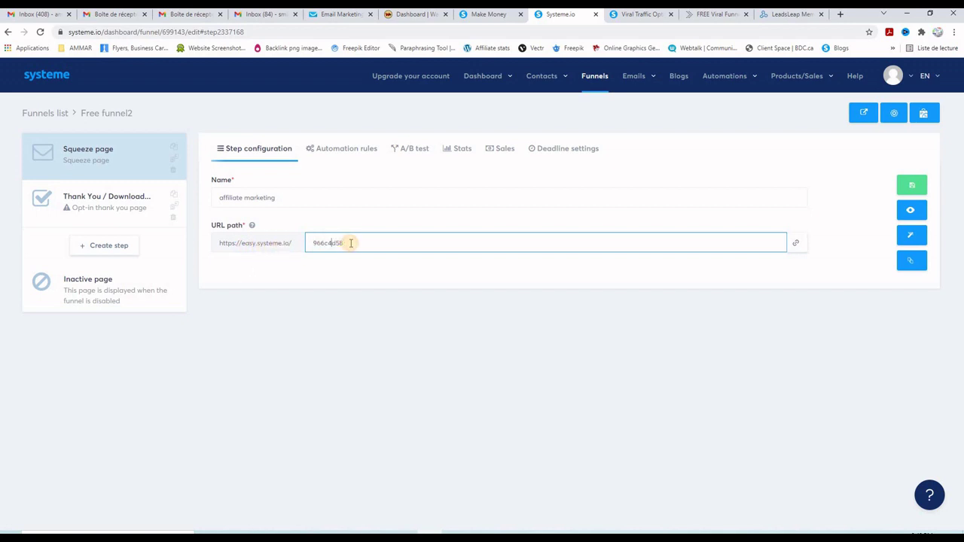
left_click_drag(348, 243, 302, 243)
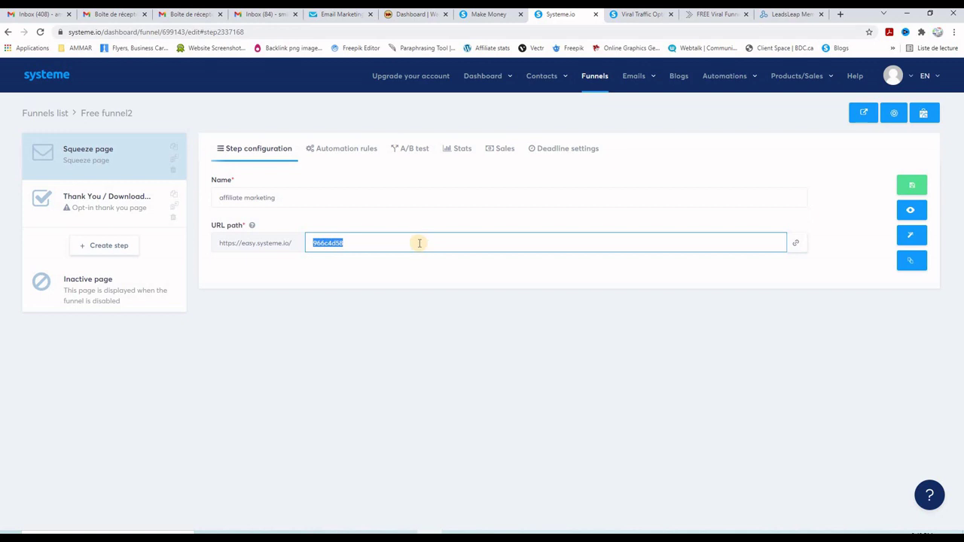
type("v")
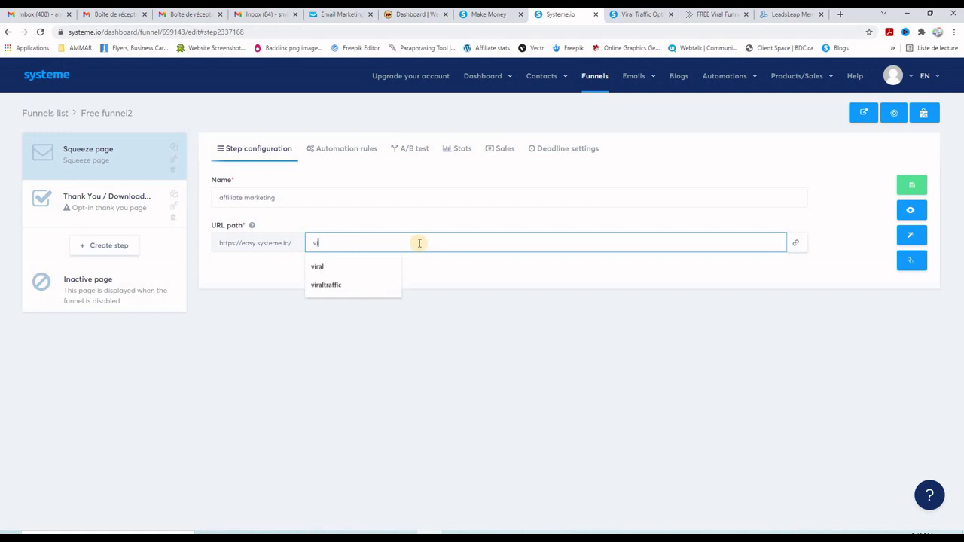
type("iral2")
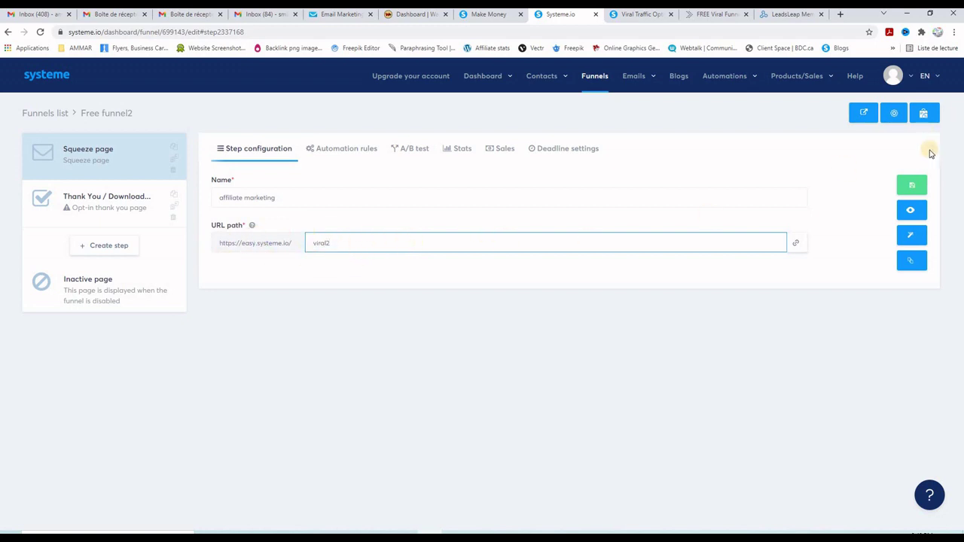
Open the squeeze page in the page editor and replace the Simply the Best Way to Create Landing Pages headline with a new text element.
left_click(912, 237)
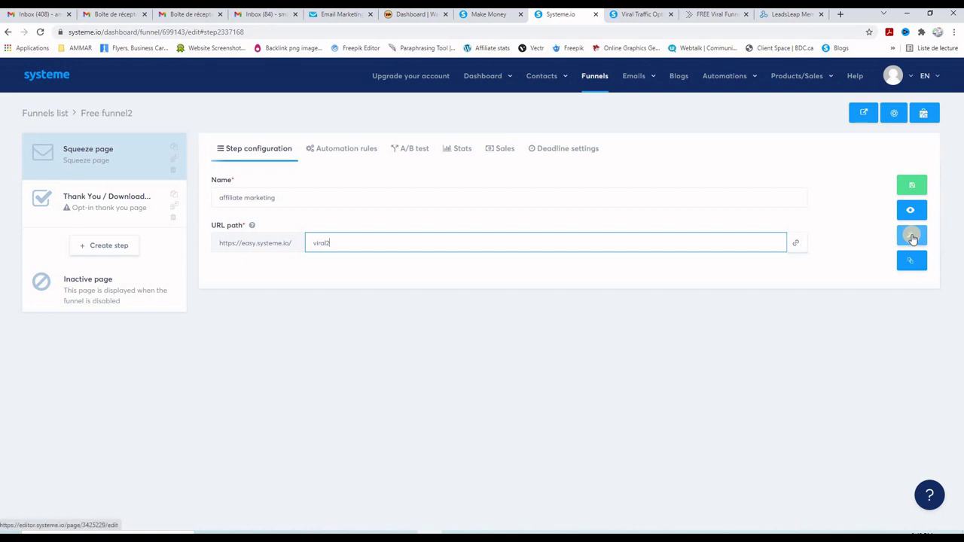
left_click(913, 238)
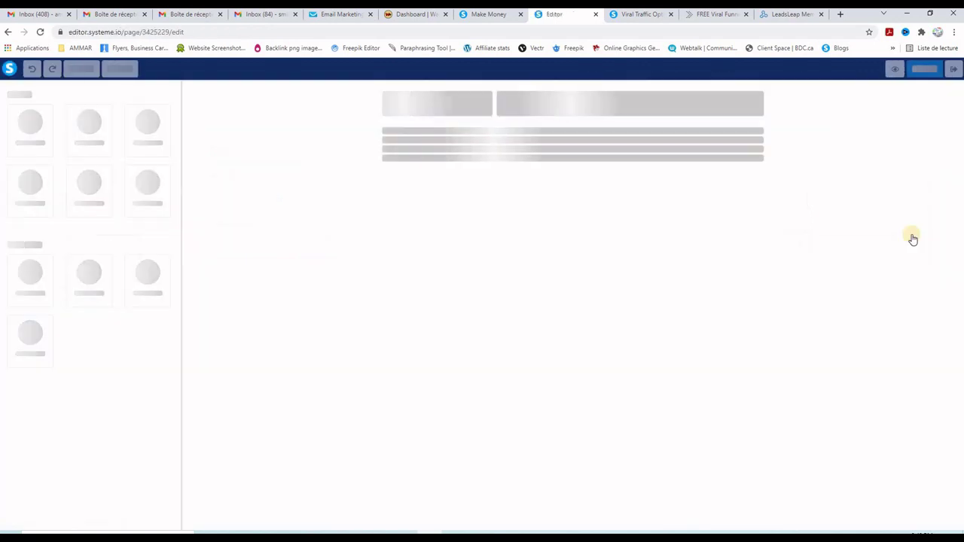
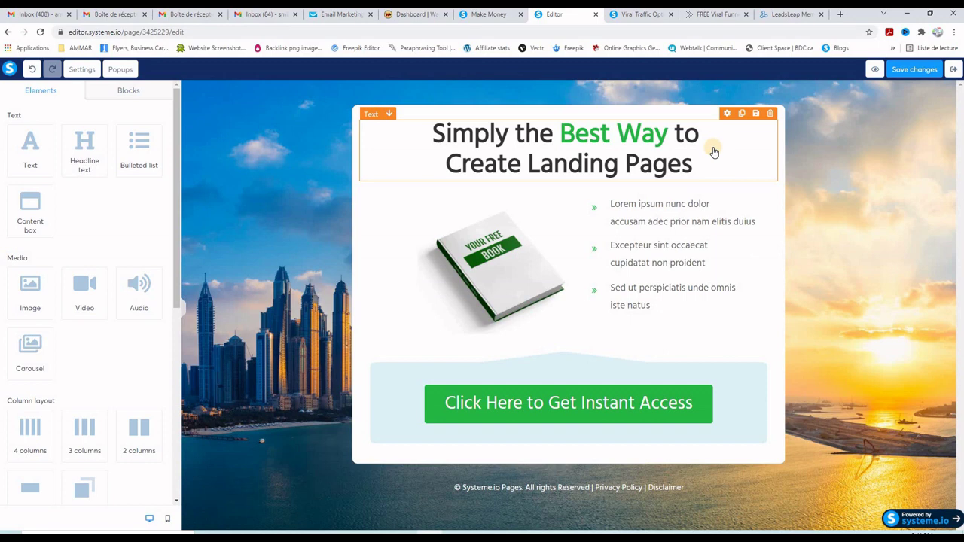
left_click(771, 119)
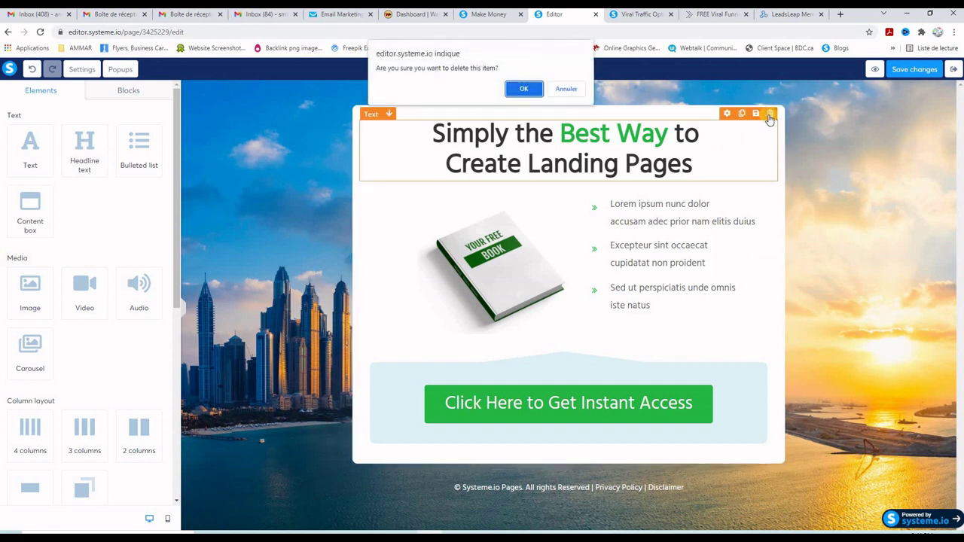
left_click(522, 89)
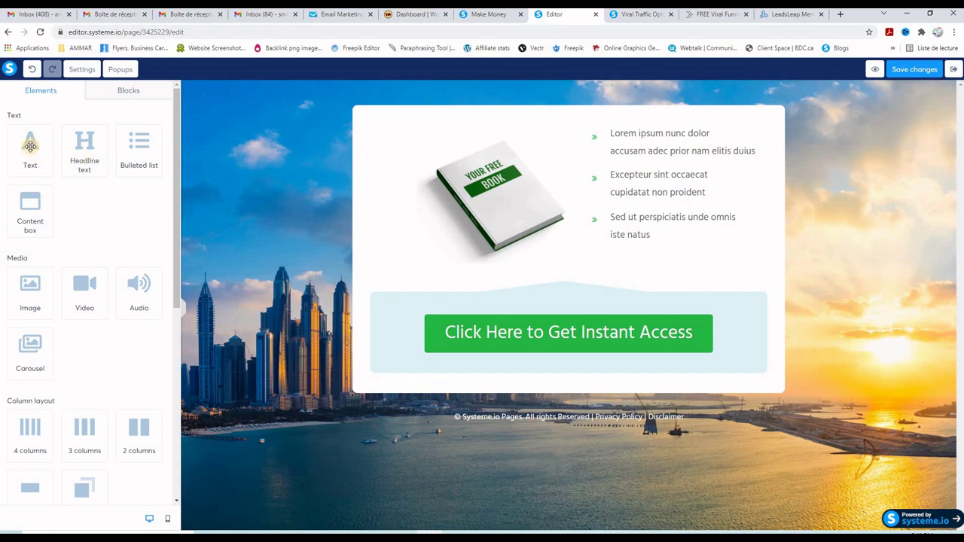
left_click_drag(37, 147, 580, 137)
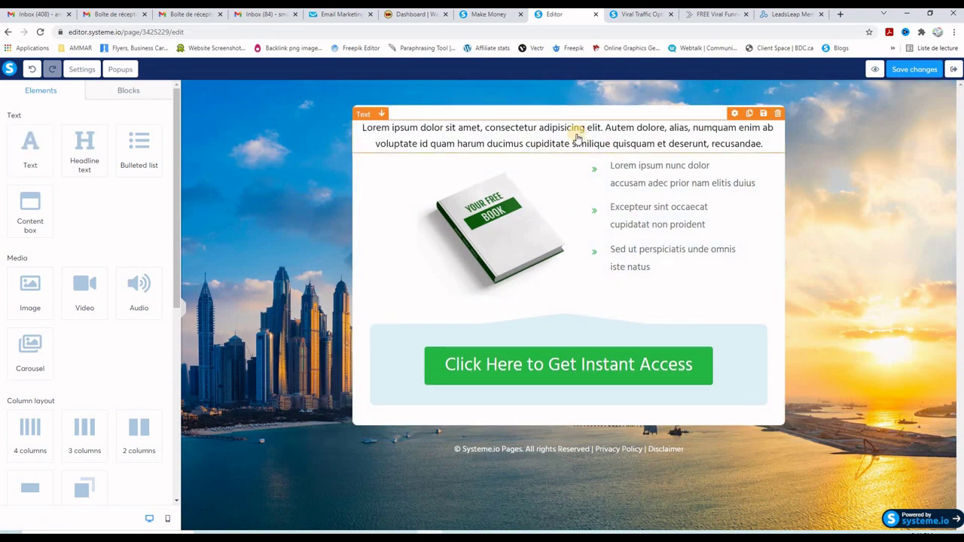
Replace the new text element's placeholder with the EARN AFFILIATE COMMISSIONS FREE AFFILIATE VIRAL FUNNEL headline copied from the live opt-in page.
left_click(629, 16)
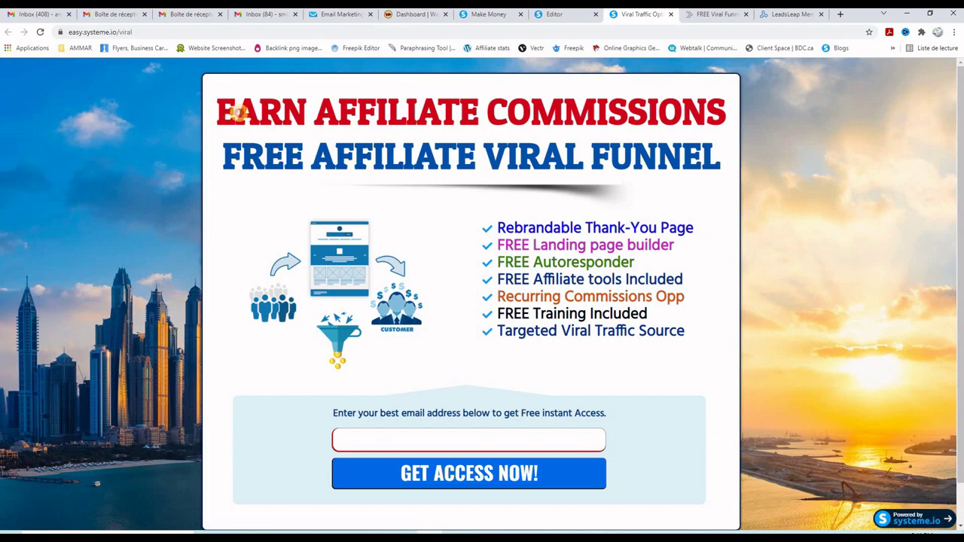
left_click_drag(218, 111, 314, 113)
left_click_drag(468, 151, 723, 166)
right_click(629, 147)
left_click(649, 153)
left_click(565, 14)
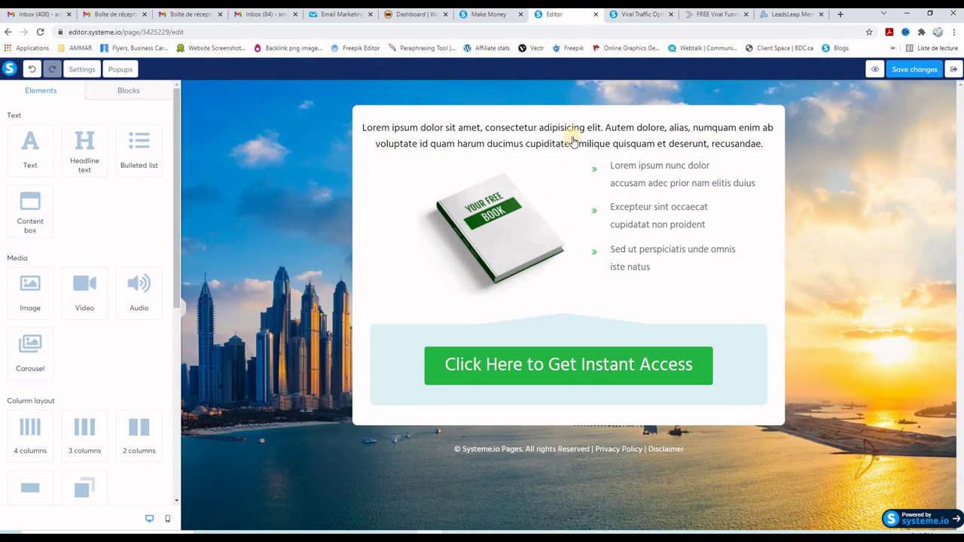
left_click(572, 141)
left_click_drag(762, 143, 363, 127)
right_click(404, 135)
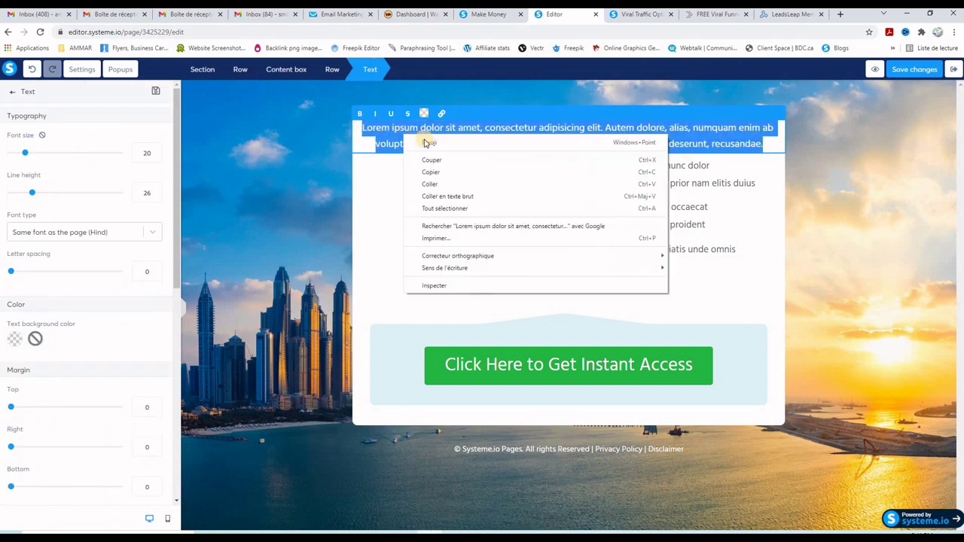
left_click(432, 185)
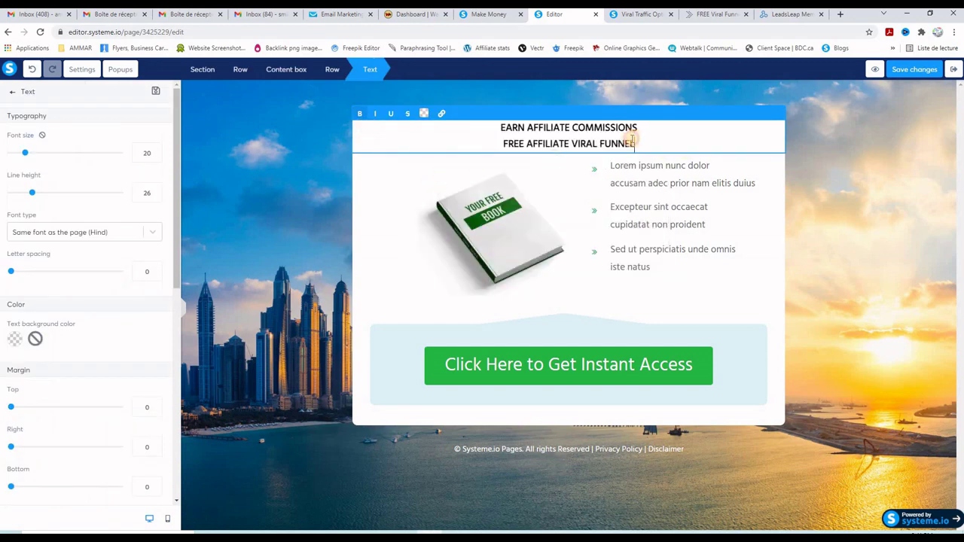
Set the two-line headline's font size to 59 and its typeface to the Google font Patua One.
left_click_drag(638, 143, 497, 128)
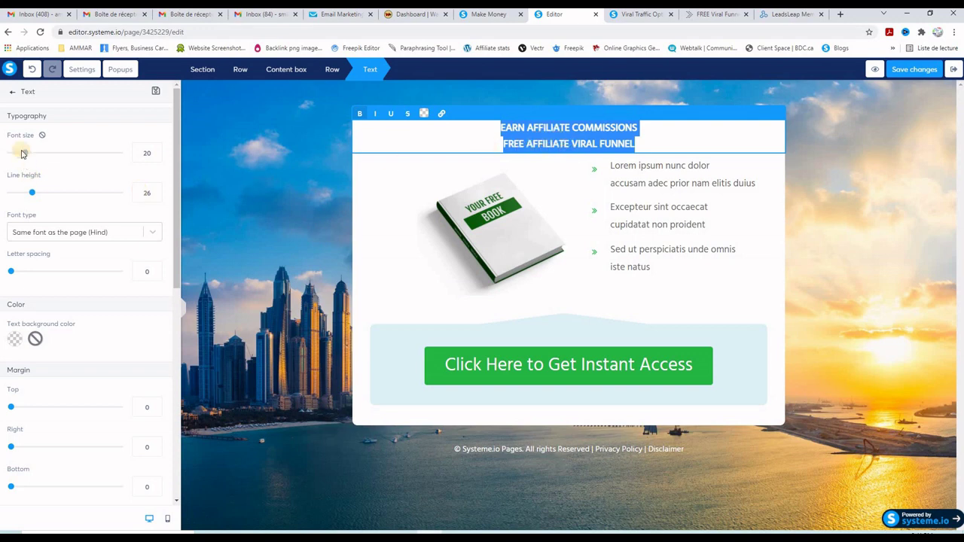
left_click_drag(30, 154, 72, 156)
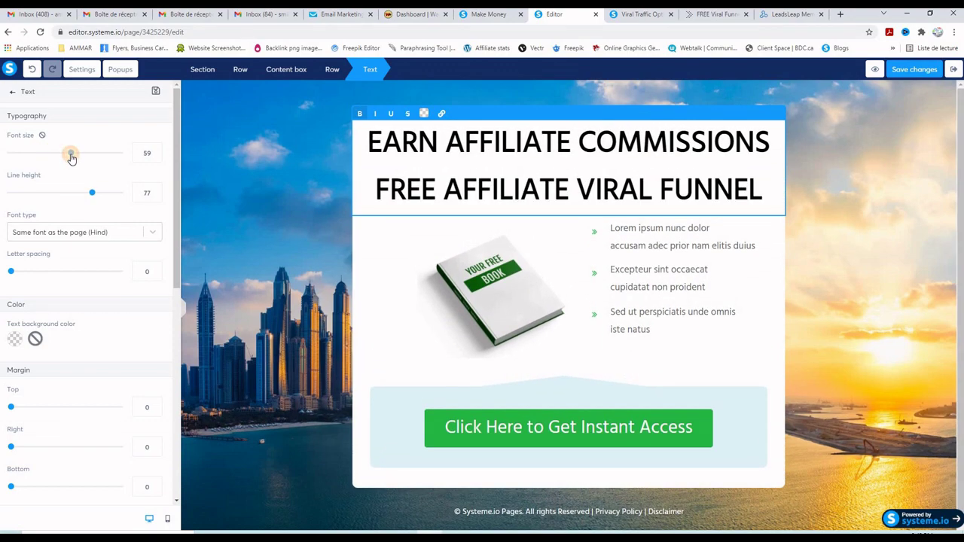
left_click(61, 235)
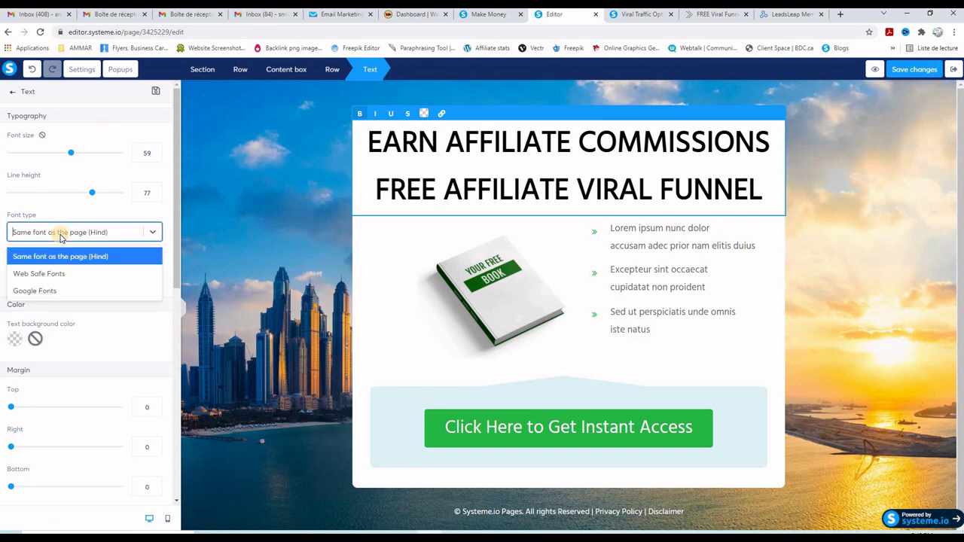
left_click(43, 292)
left_click(104, 264)
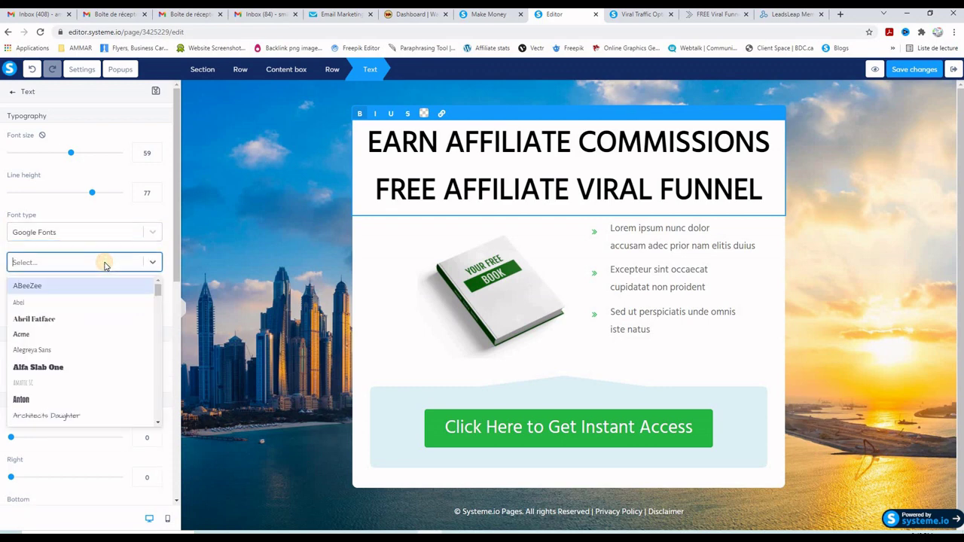
left_click_drag(156, 288, 159, 324)
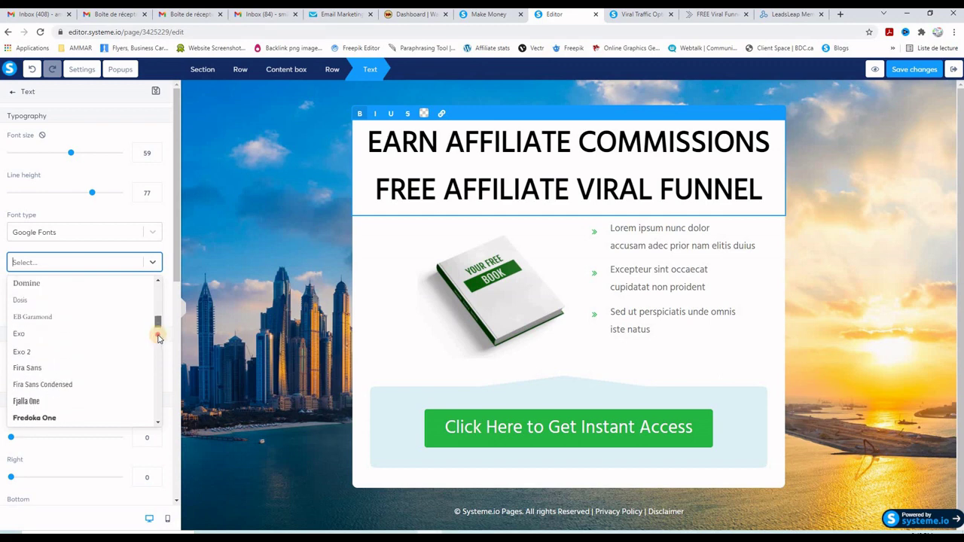
left_click(39, 298)
left_click(35, 290)
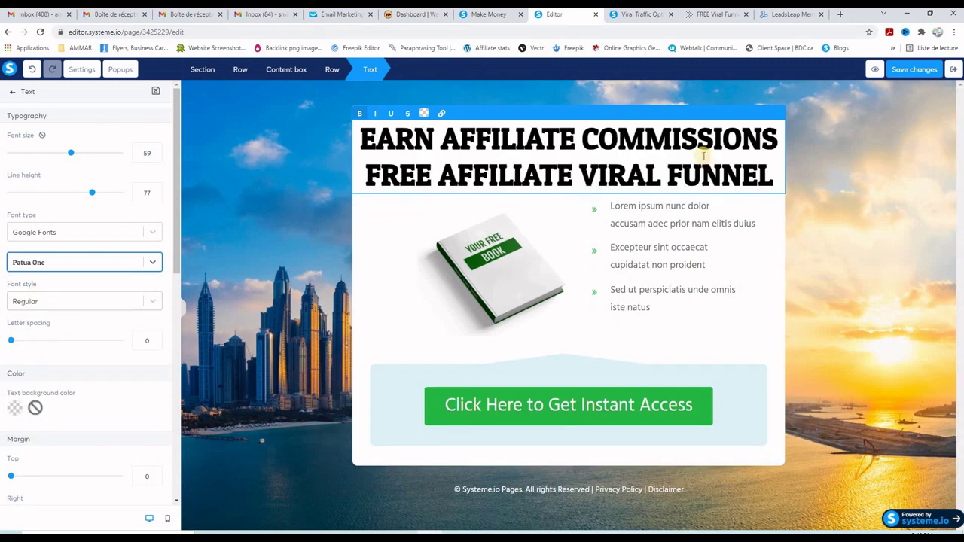
Color the headline's first line, EARN AFFILIATE COMMISSIONS, red with hex value D70909.
left_click(575, 143)
left_click_drag(757, 136, 360, 136)
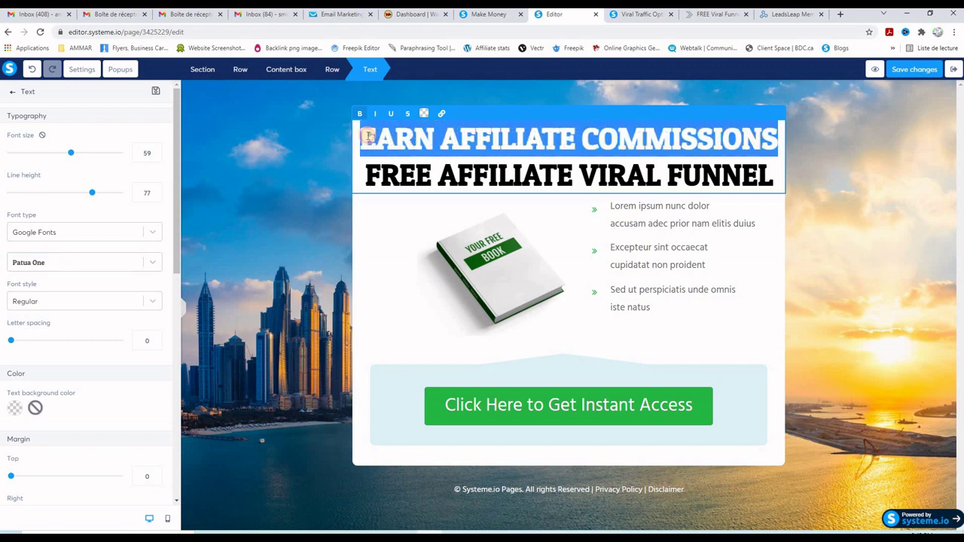
left_click(423, 115)
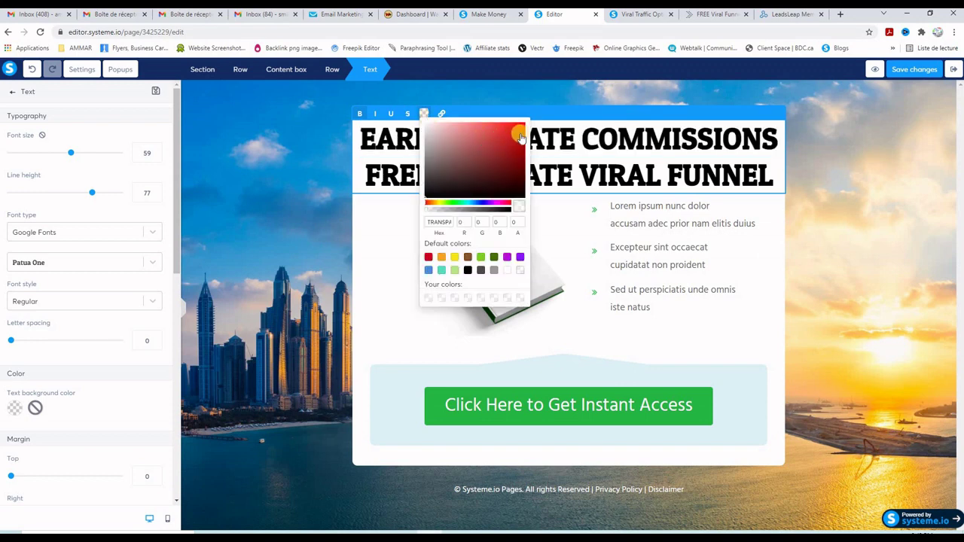
left_click(520, 134)
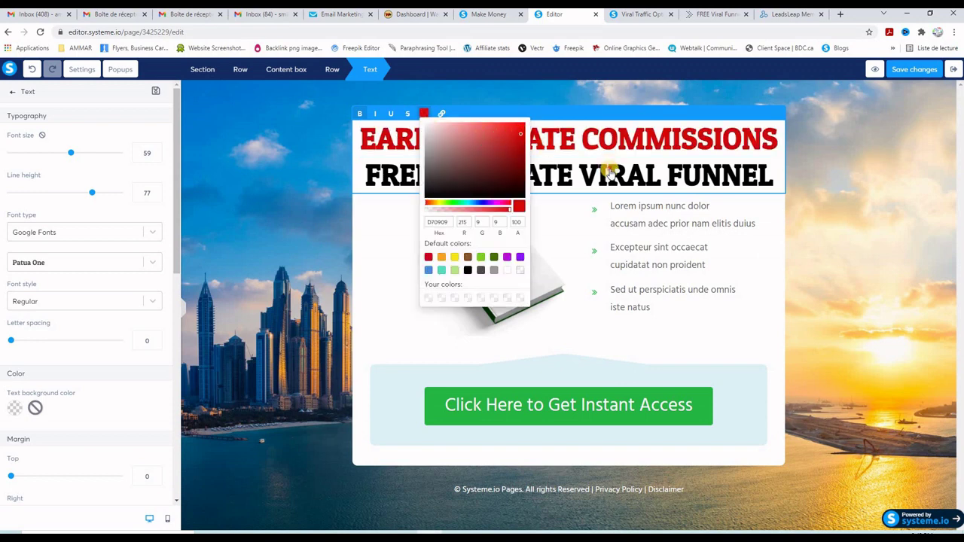
Color the headline's second line, FREE AFFILIATE VIRAL FUNNEL, dark blue with hex value 075ABC.
left_click(611, 171)
left_click_drag(767, 175, 367, 160)
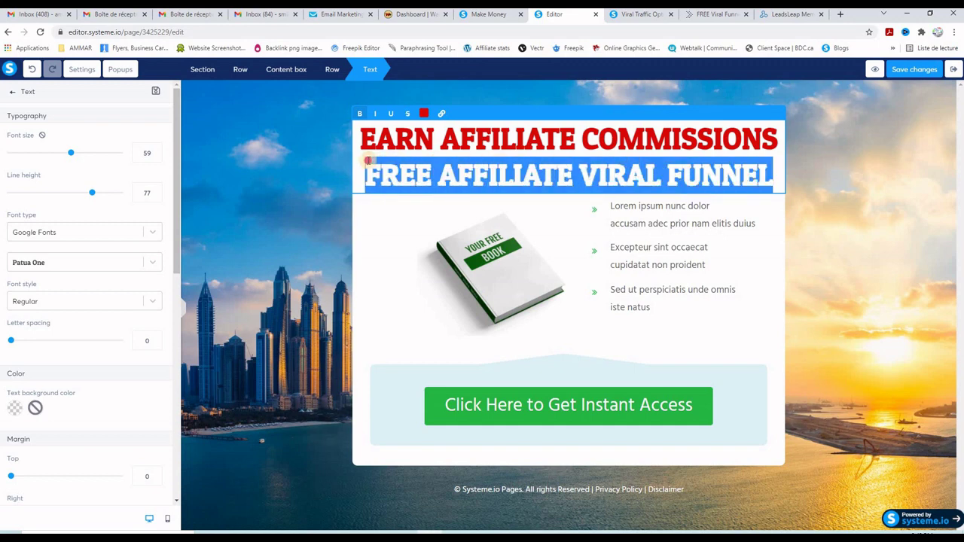
left_click(424, 113)
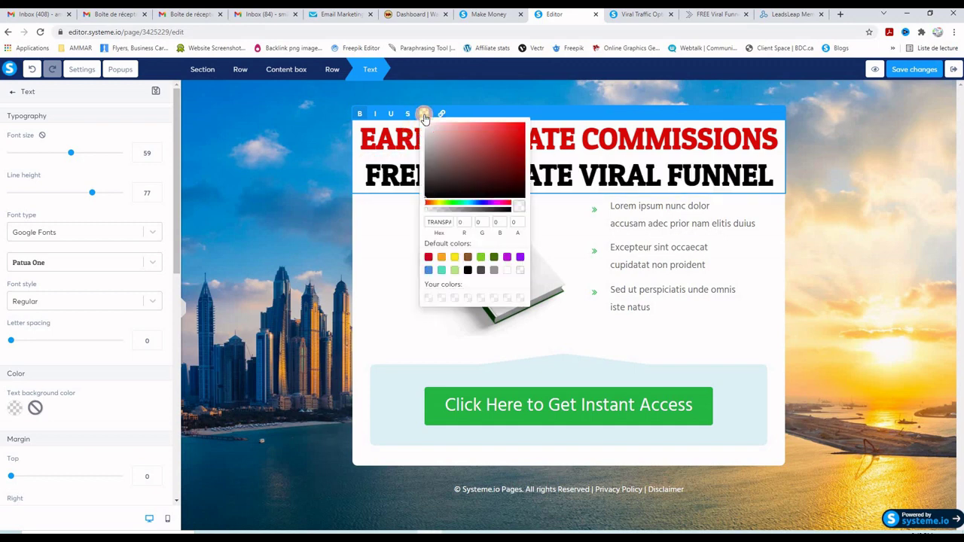
left_click(428, 270)
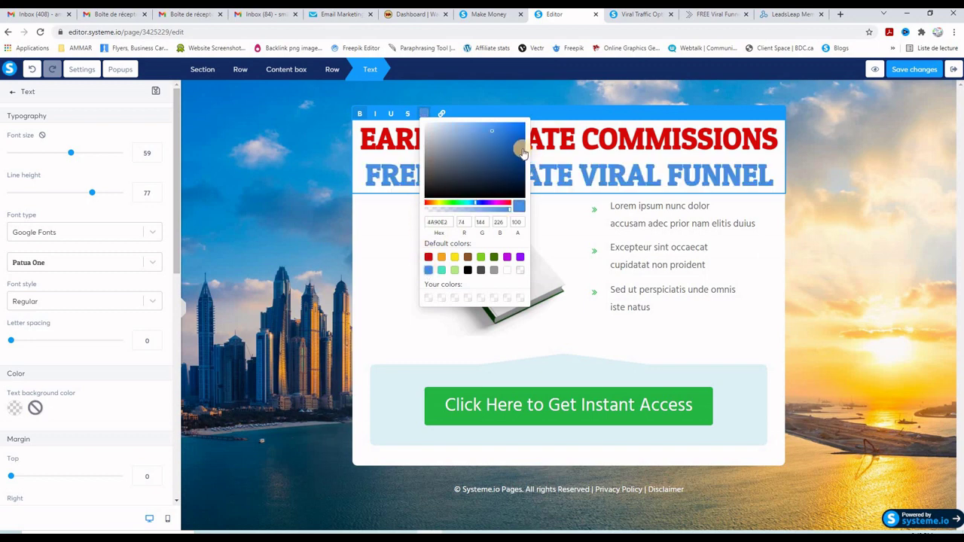
left_click_drag(522, 150, 521, 146)
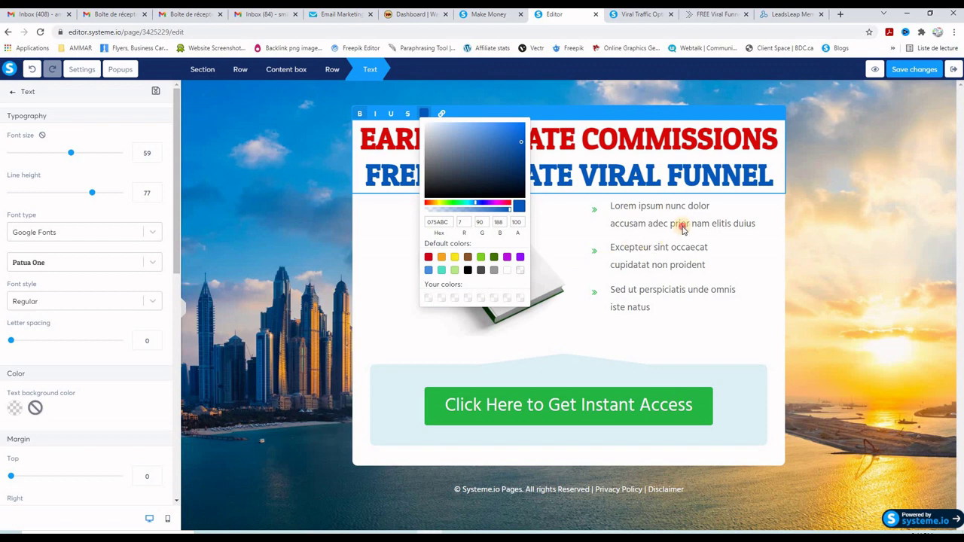
left_click(663, 212)
Save the squeeze page changes, check the headline in the page preview, and return to the editor.
left_click(918, 75)
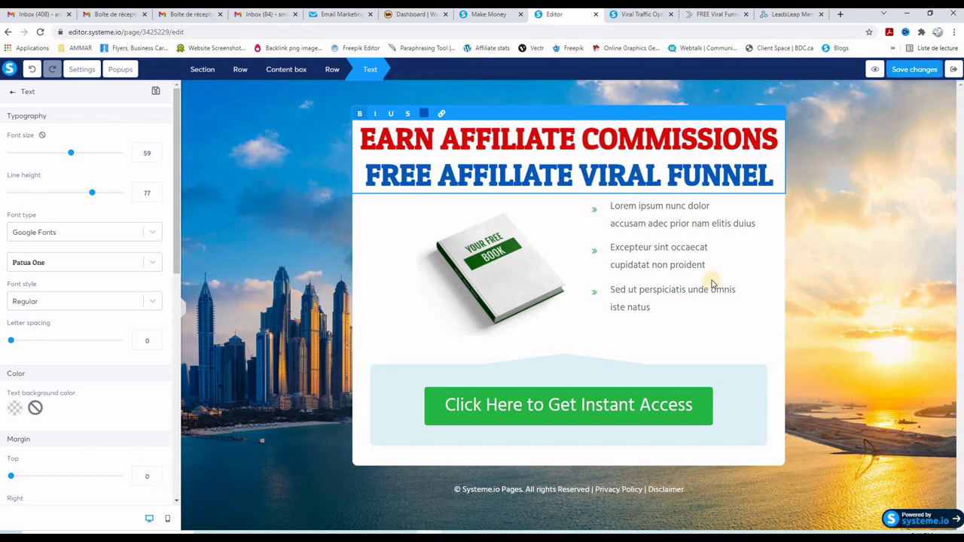
left_click(875, 70)
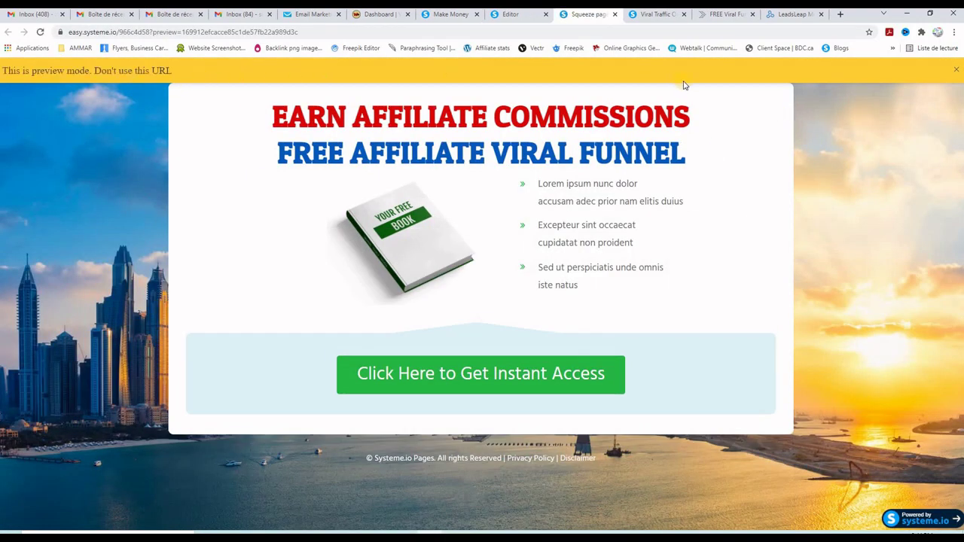
left_click(955, 69)
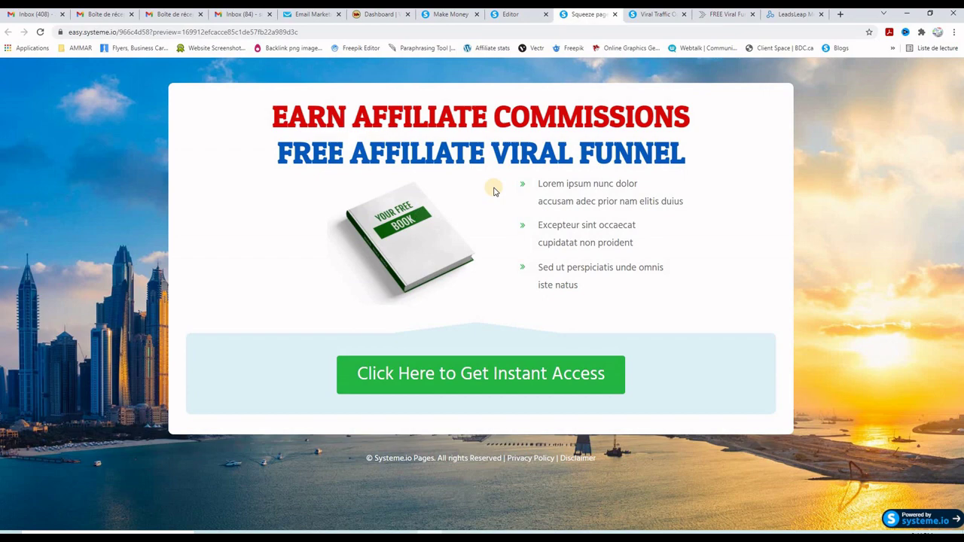
left_click(516, 15)
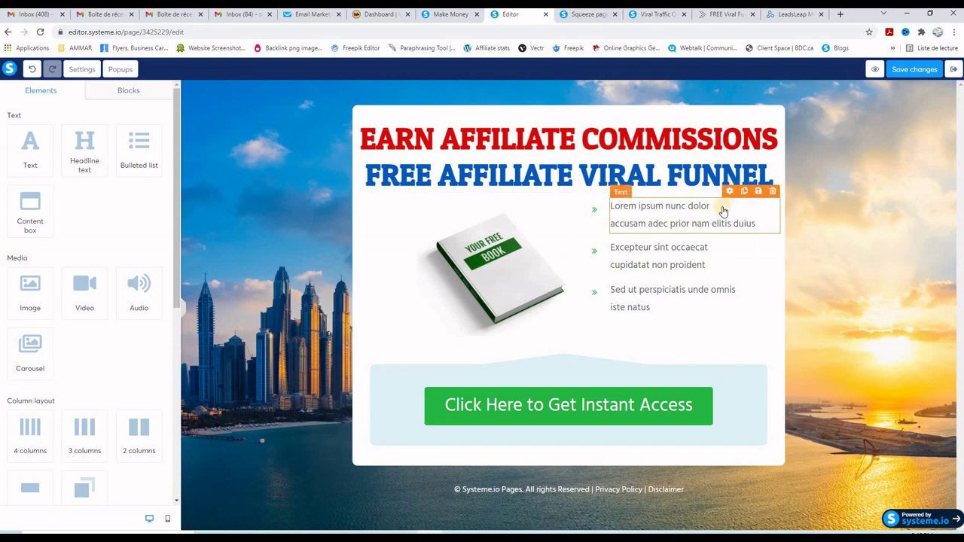
Replace the placeholder text bullets beside the book with a bulleted list element, and copy the benefit lines from the live viral opt-in page.
left_click_drag(760, 211, 660, 239)
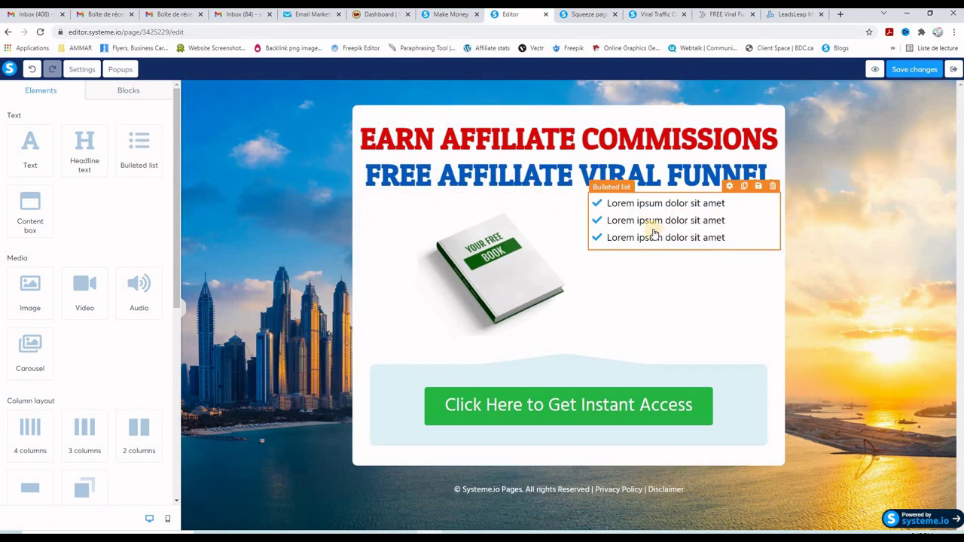
left_click(591, 15)
left_click(649, 17)
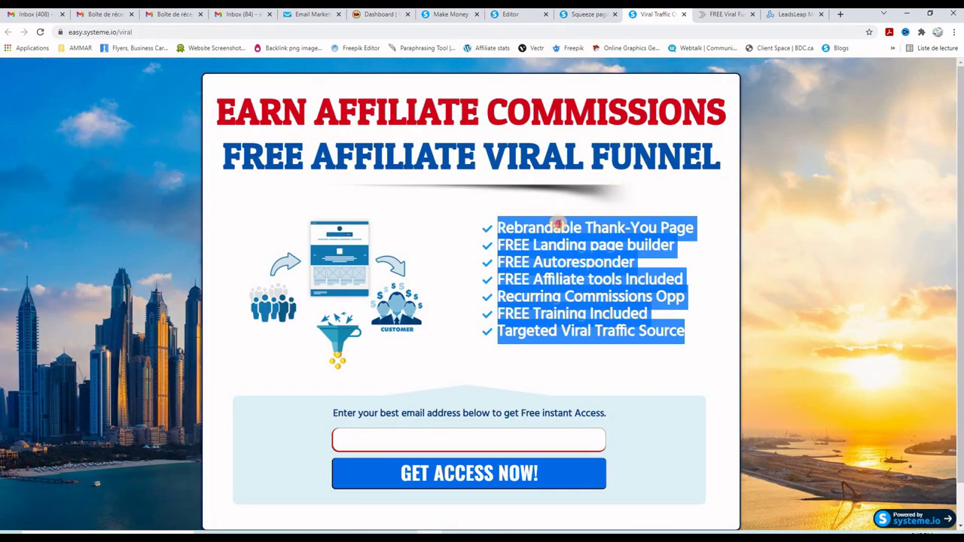
left_click(555, 222)
left_click_drag(495, 229, 693, 333)
right_click(575, 263)
left_click(595, 271)
left_click(518, 17)
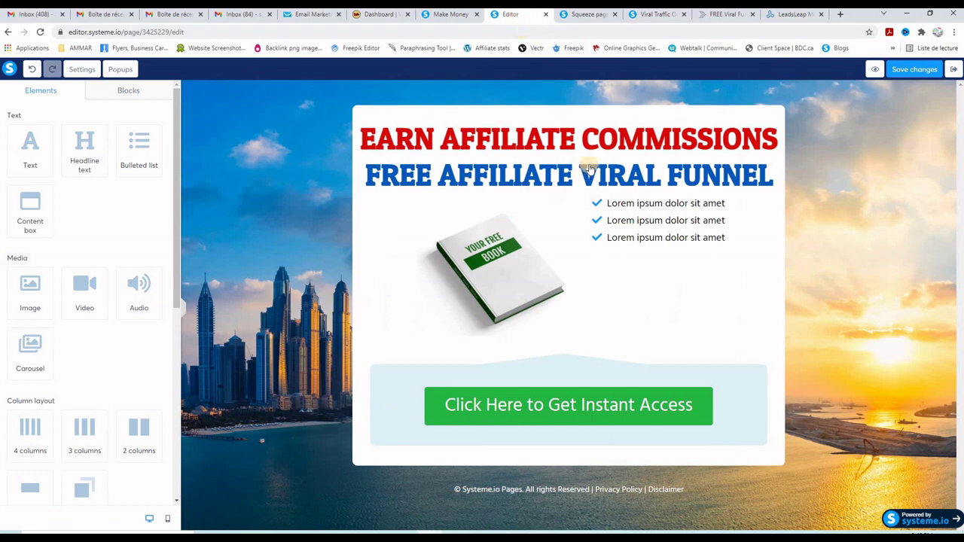
Paste the copied benefit lines over the bulleted list's placeholder items and set the list's font size to 25.
left_click(708, 212)
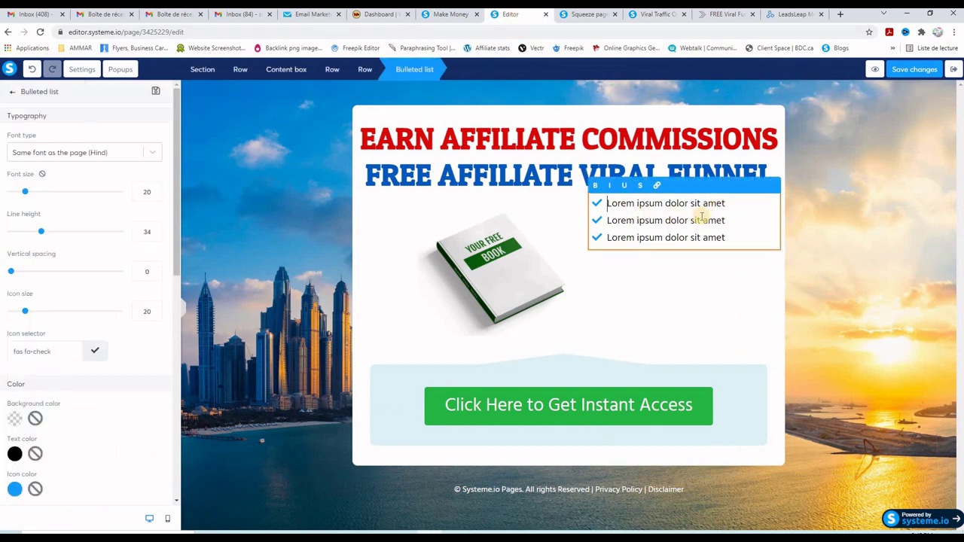
left_click_drag(609, 203, 734, 238)
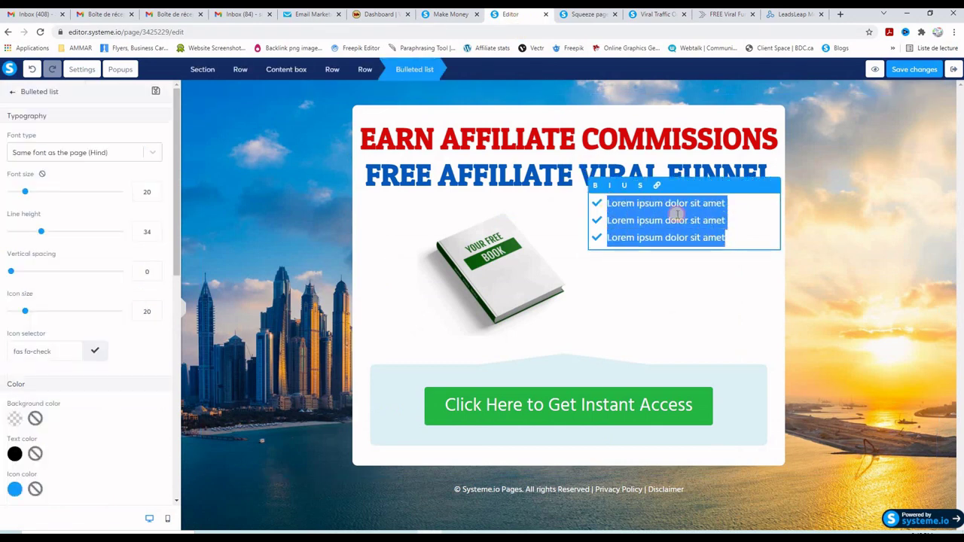
right_click(676, 216)
left_click(701, 265)
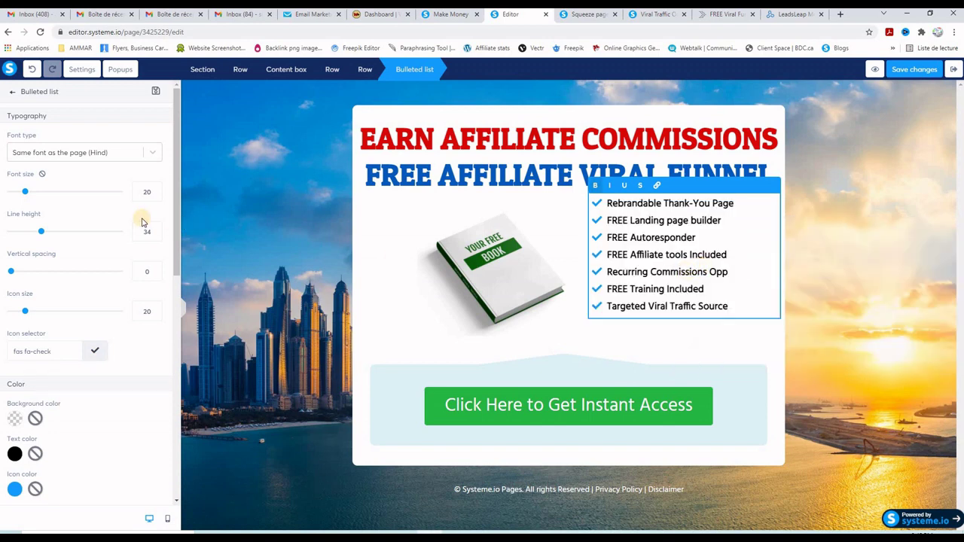
left_click_drag(25, 194, 31, 195)
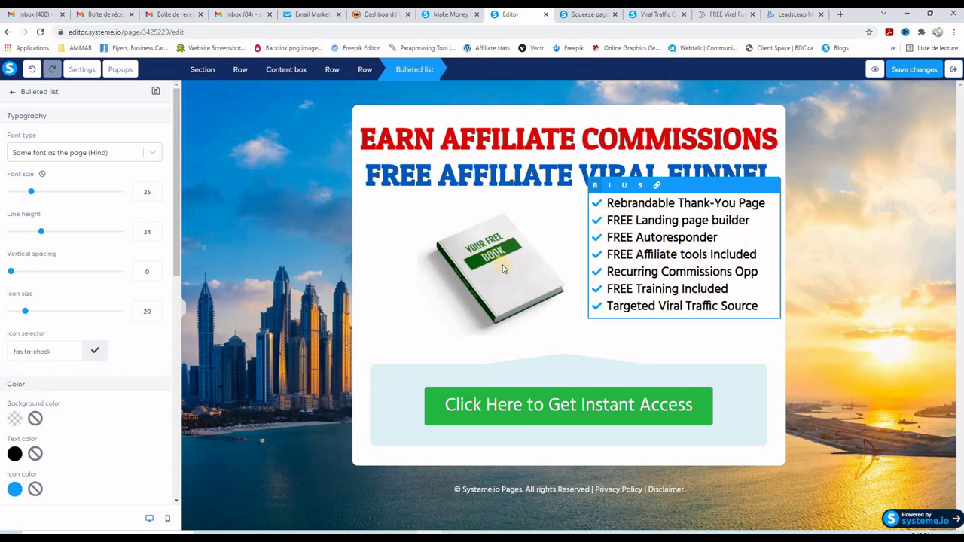
Replace the free book image with viraltrafficwebsites.png from the previously uploaded images, and preview the updated squeeze page.
left_click(482, 253)
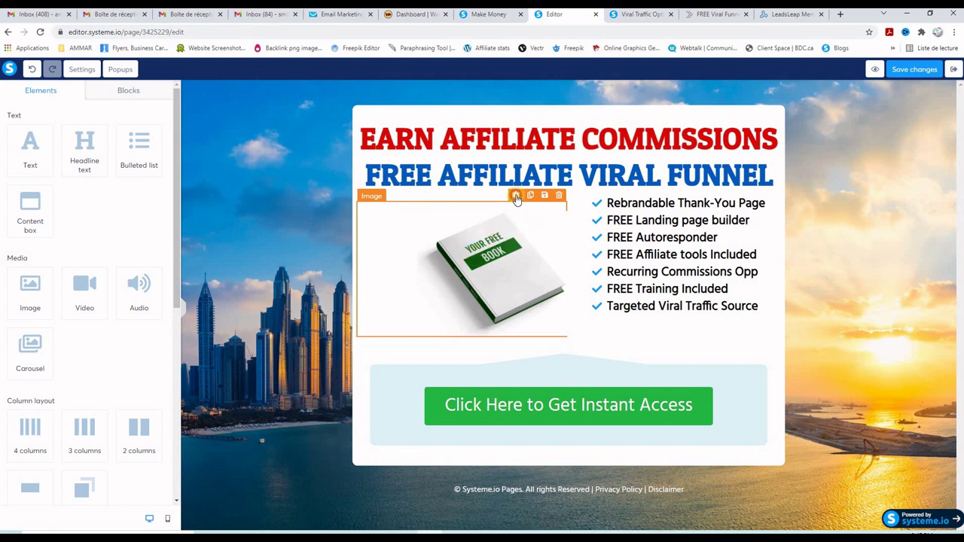
left_click(517, 196)
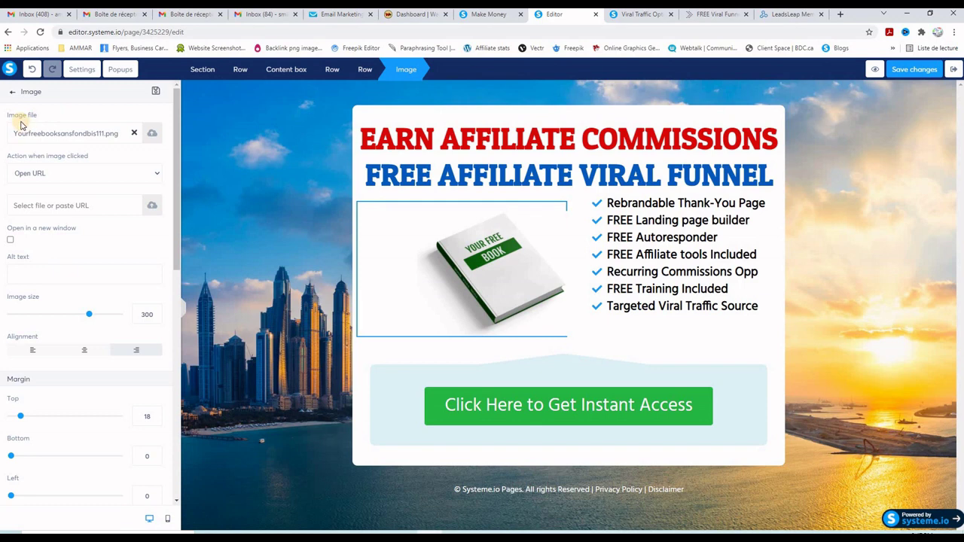
left_click(149, 133)
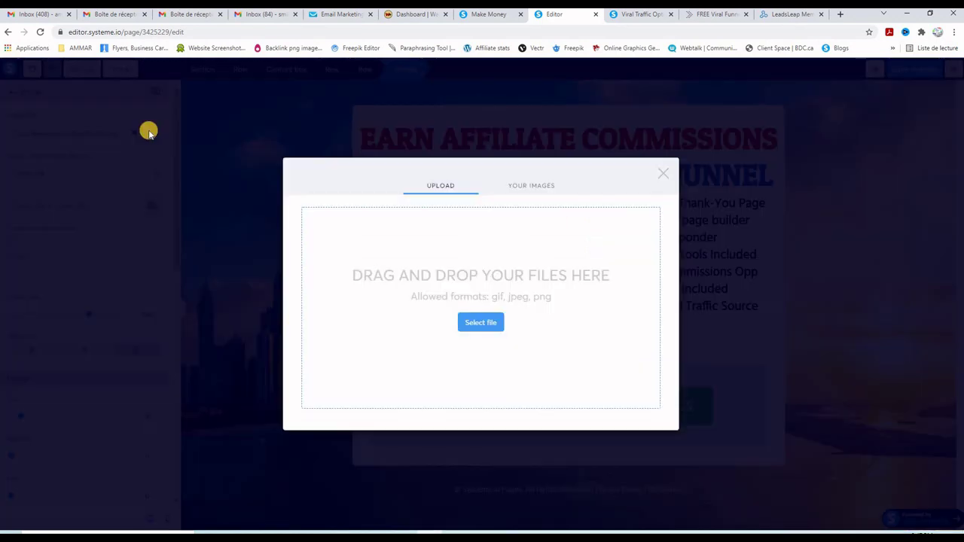
left_click(522, 186)
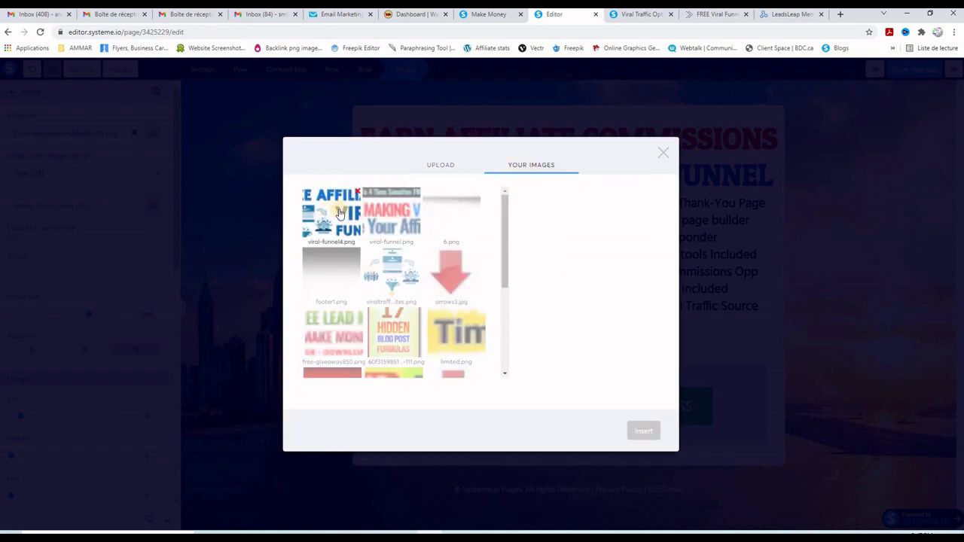
left_click(438, 168)
left_click(488, 328)
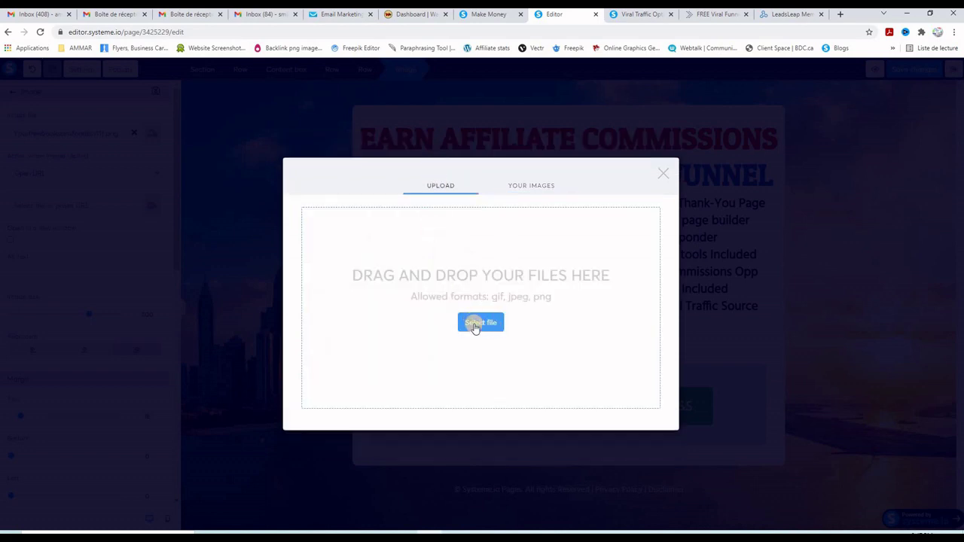
left_click(536, 189)
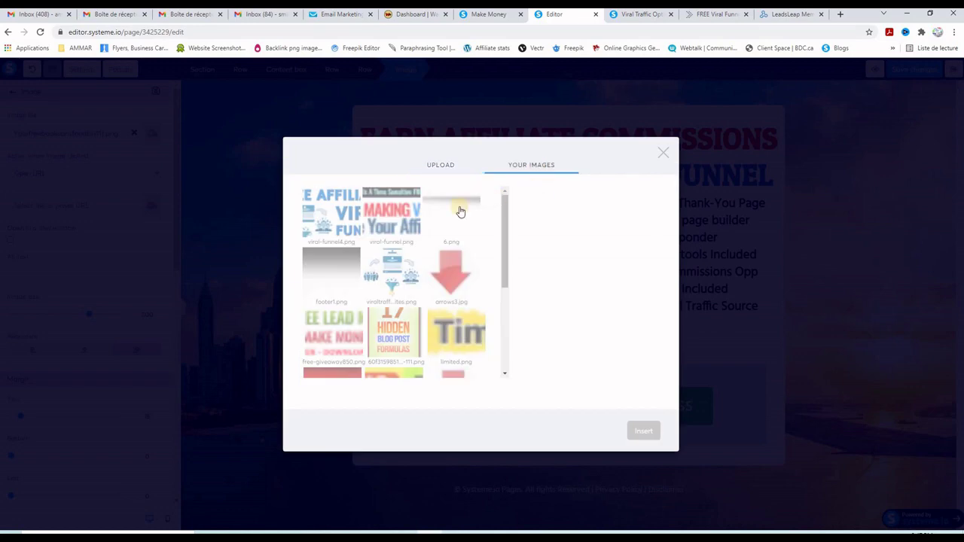
left_click(329, 211)
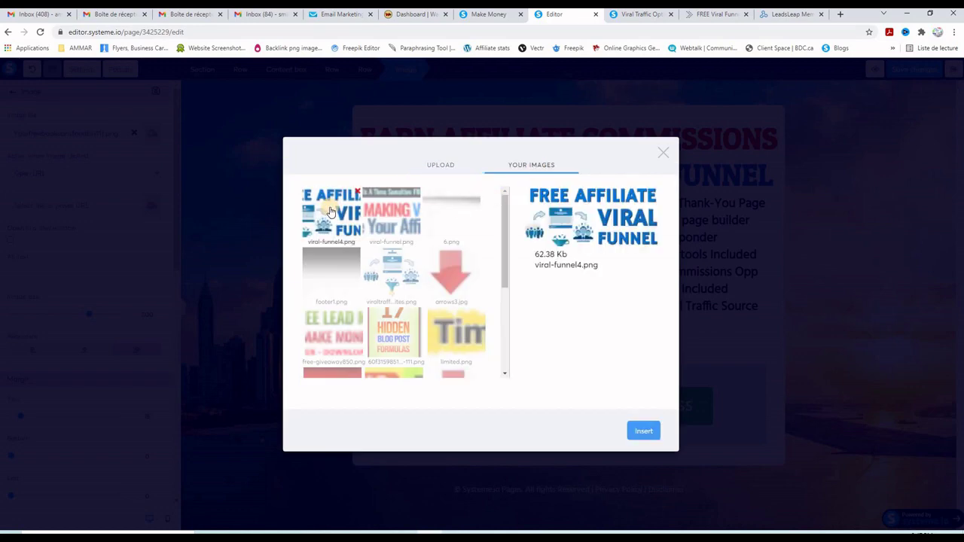
left_click(392, 275)
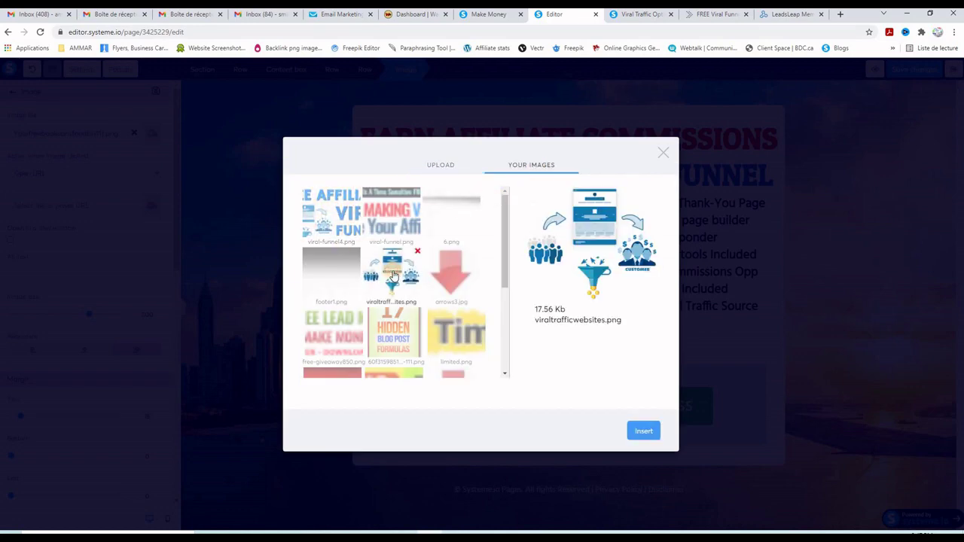
left_click(644, 433)
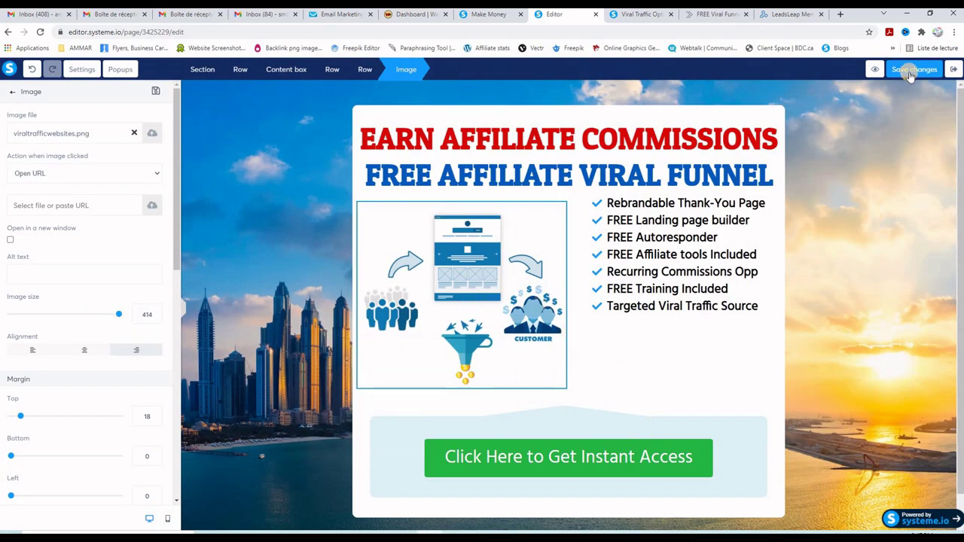
left_click(874, 71)
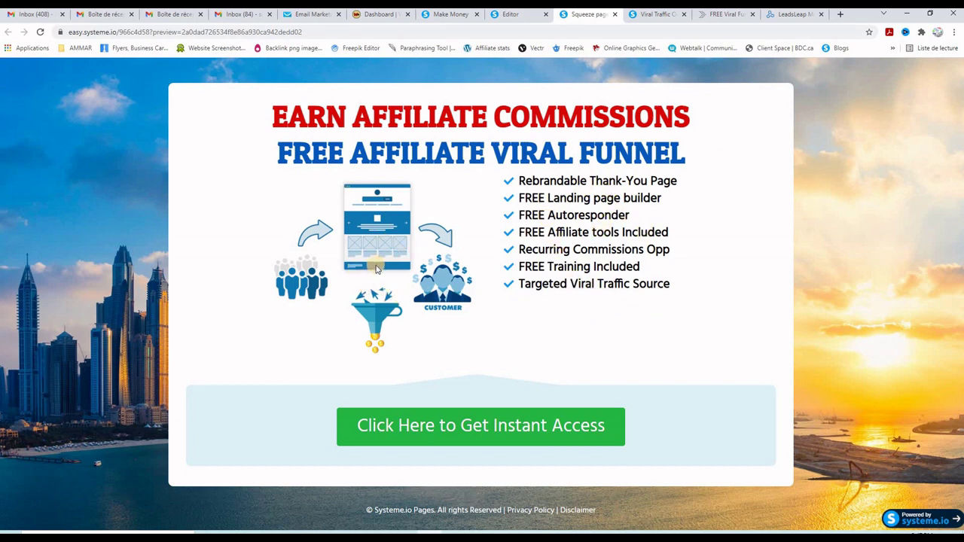
left_click(515, 16)
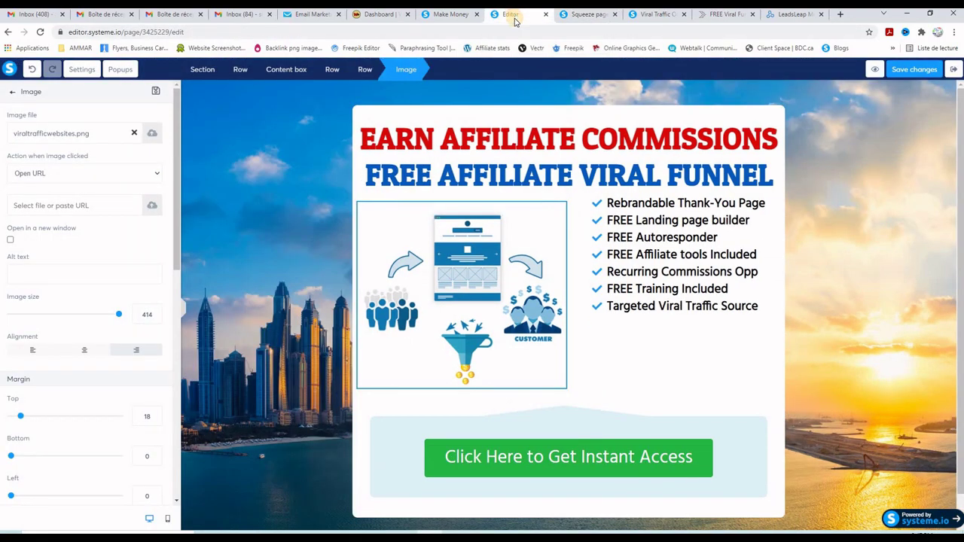
Set the bottom margin of the two-line headline text to 30.
left_click(636, 143)
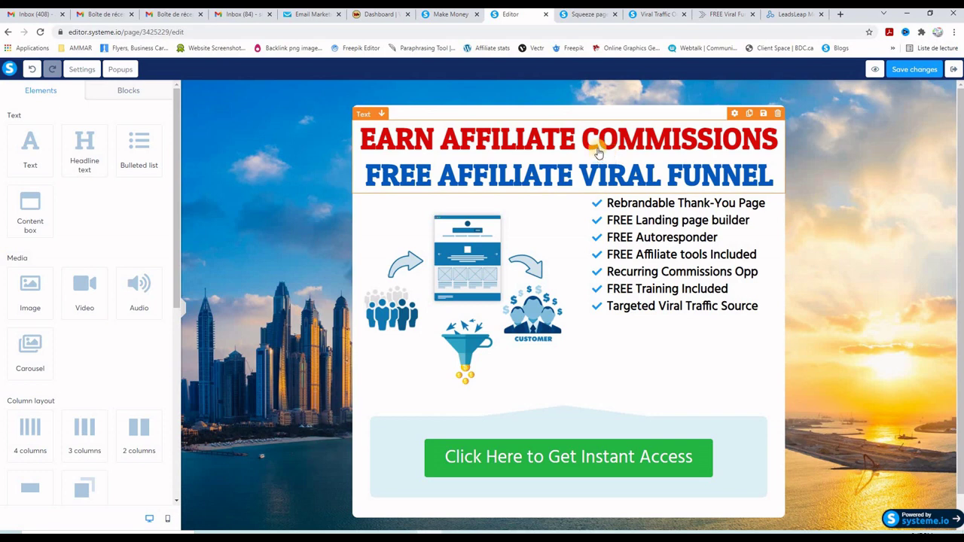
triple_click(597, 153)
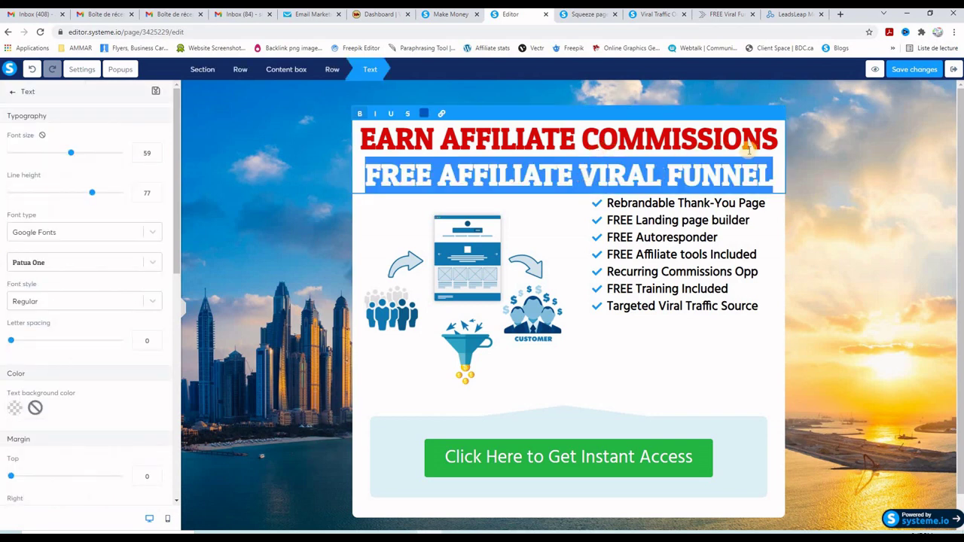
left_click(689, 115)
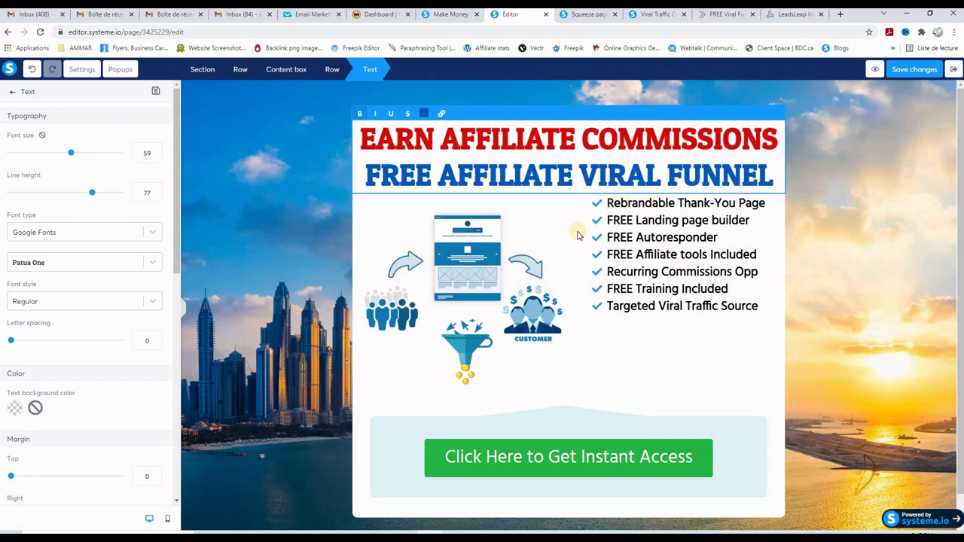
scroll(88, 375, "down", 2)
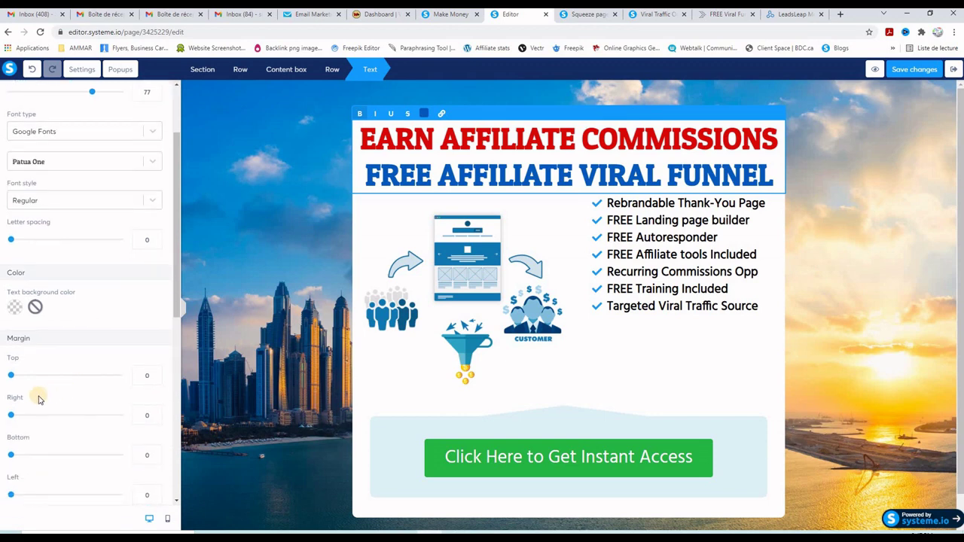
left_click_drag(11, 456, 28, 458)
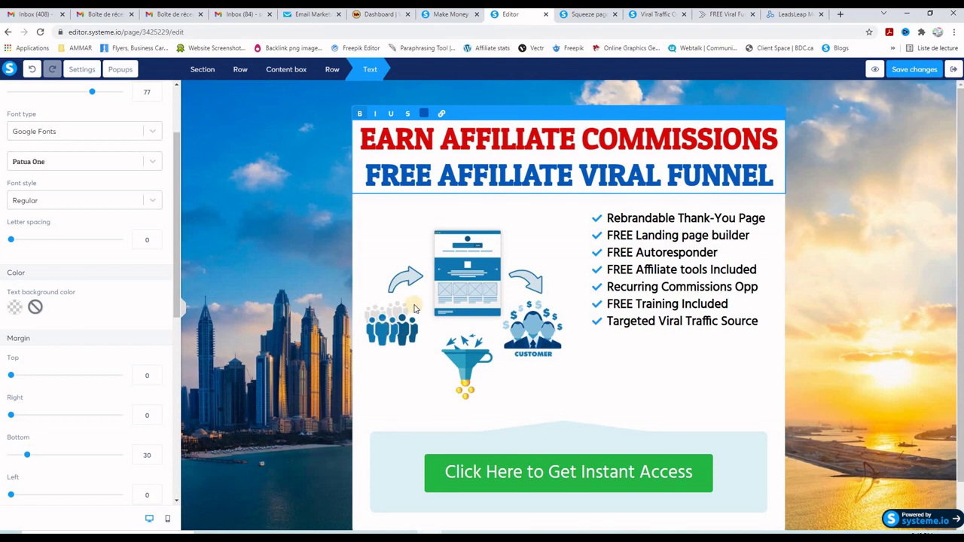
Set the funnel image's size to 342, center it, and set its top margin to 0.
left_click(454, 279)
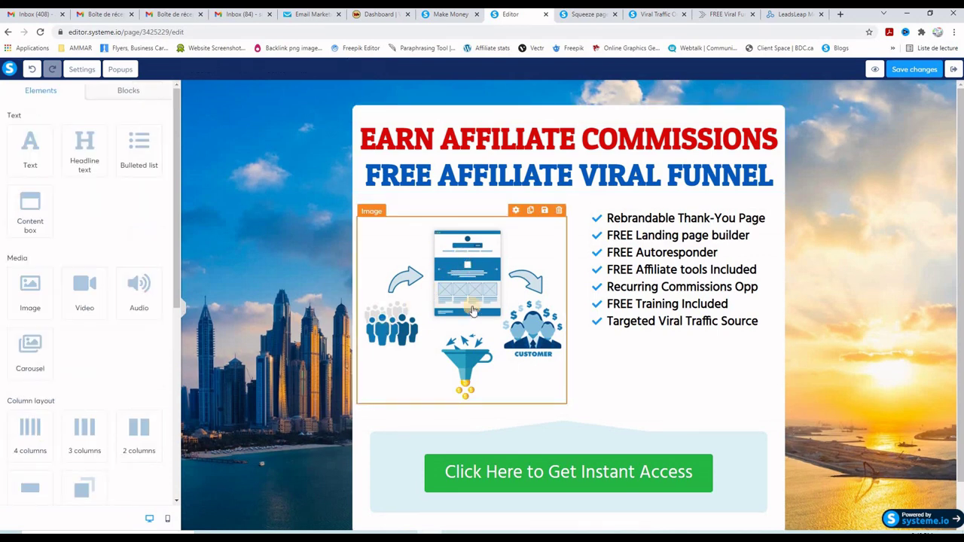
left_click(515, 214)
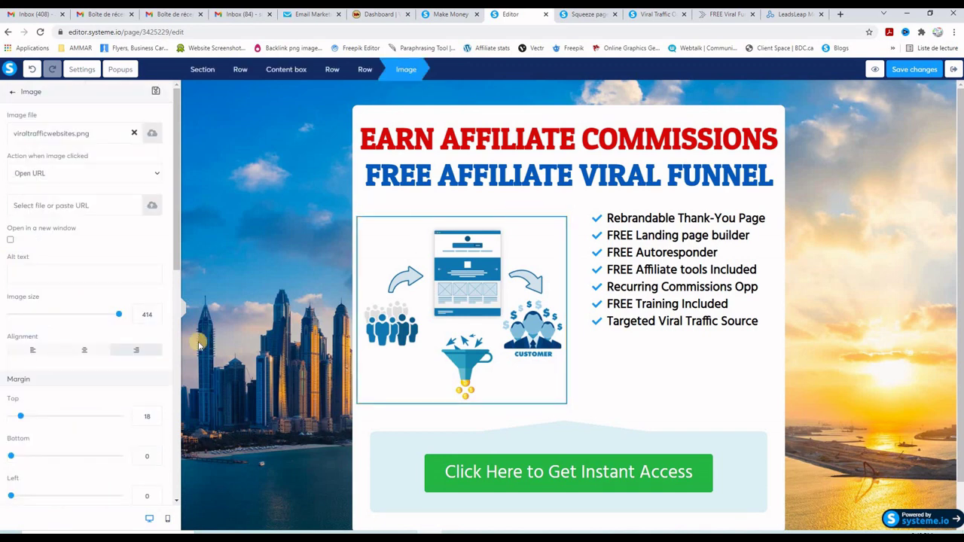
left_click_drag(119, 318, 99, 317)
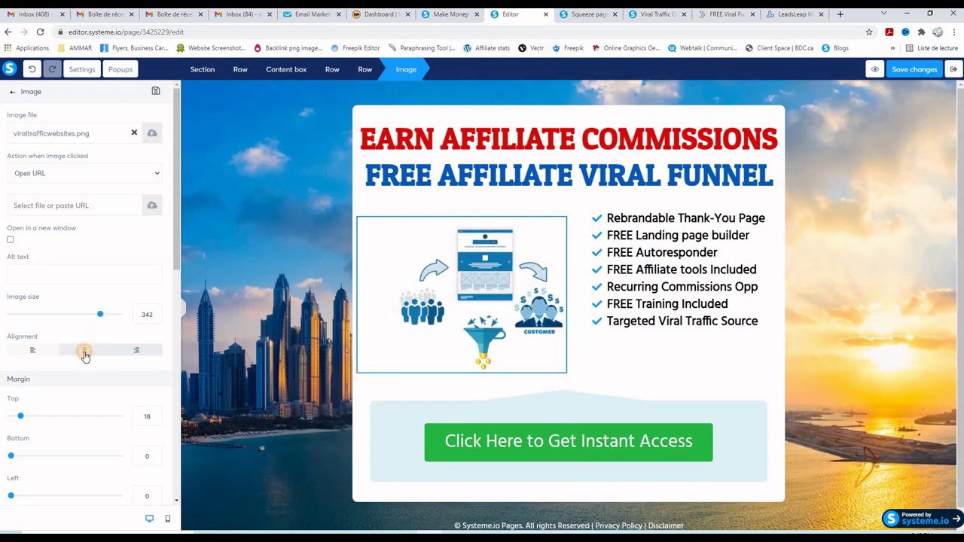
left_click(85, 354)
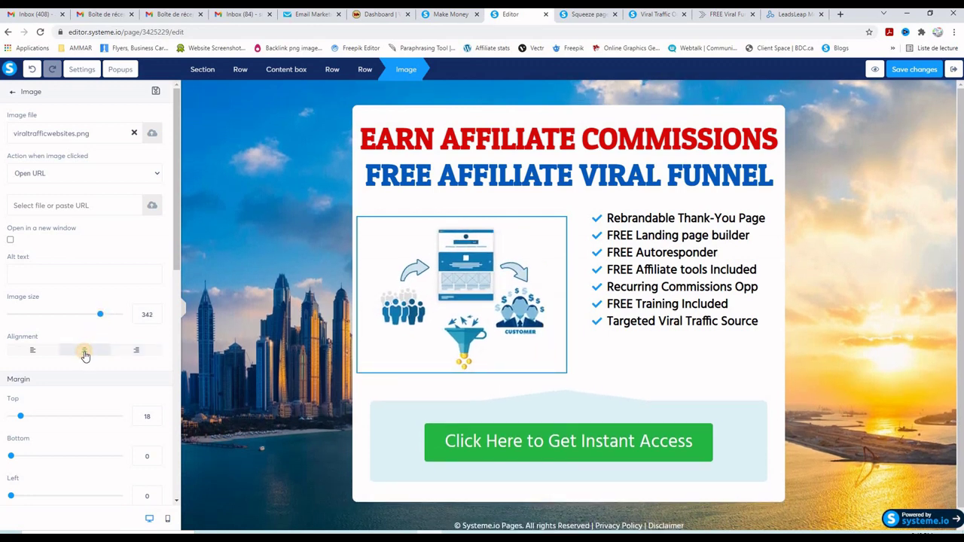
left_click(22, 417)
left_click_drag(22, 418, 10, 419)
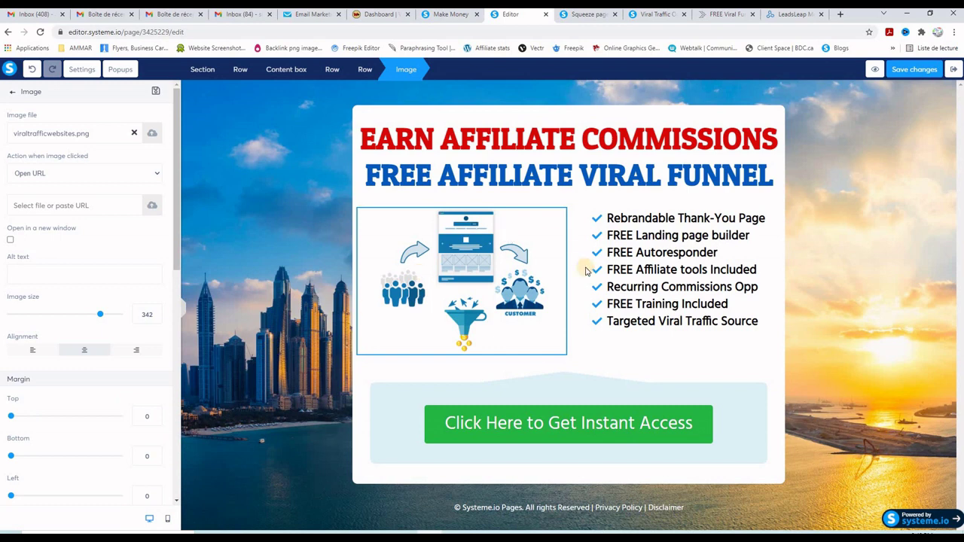
Set the bulleted benefit list's left margin to 37 and its font size to 27.
left_click(684, 260)
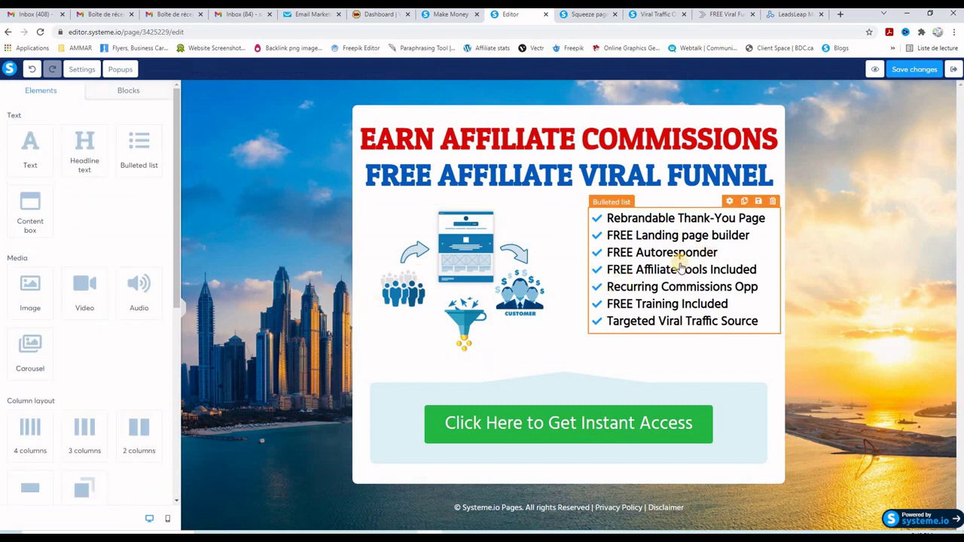
left_click(728, 202)
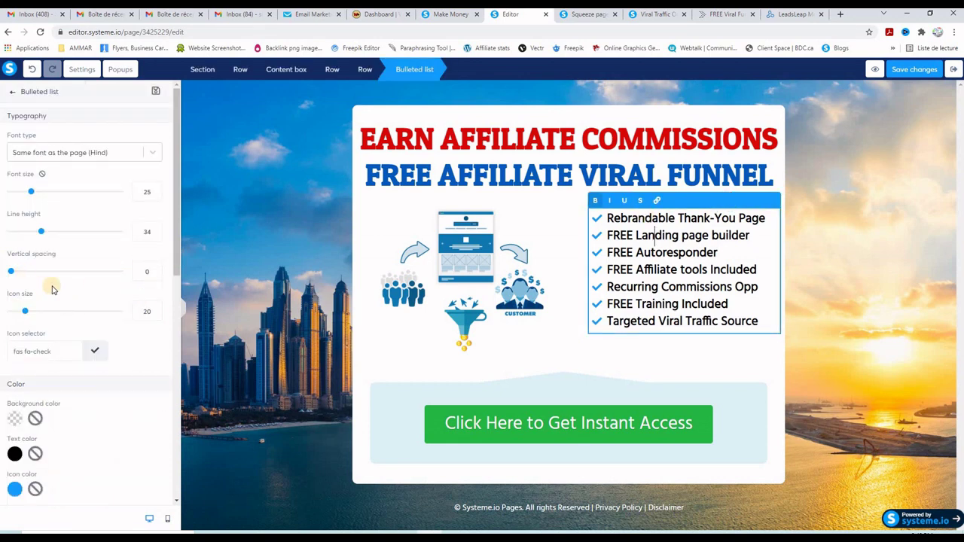
scroll(54, 310, "down", 1)
scroll(55, 310, "down", 2)
left_click_drag(28, 387, 32, 387)
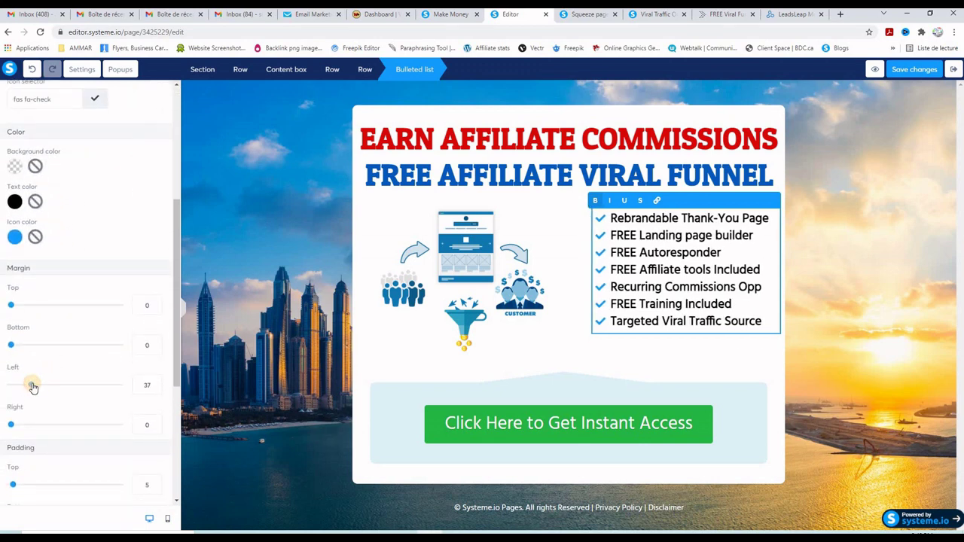
scroll(91, 329, "up", 2)
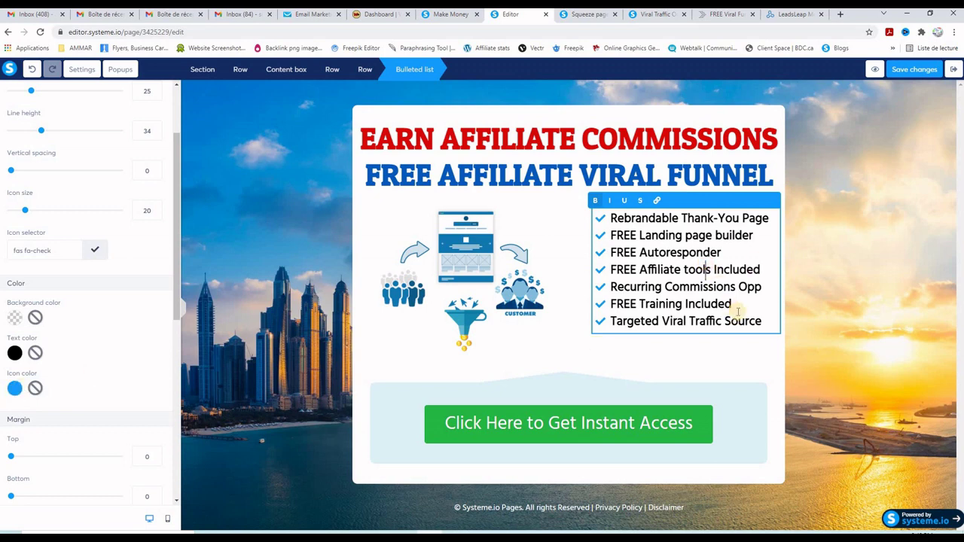
left_click_drag(763, 321, 616, 219)
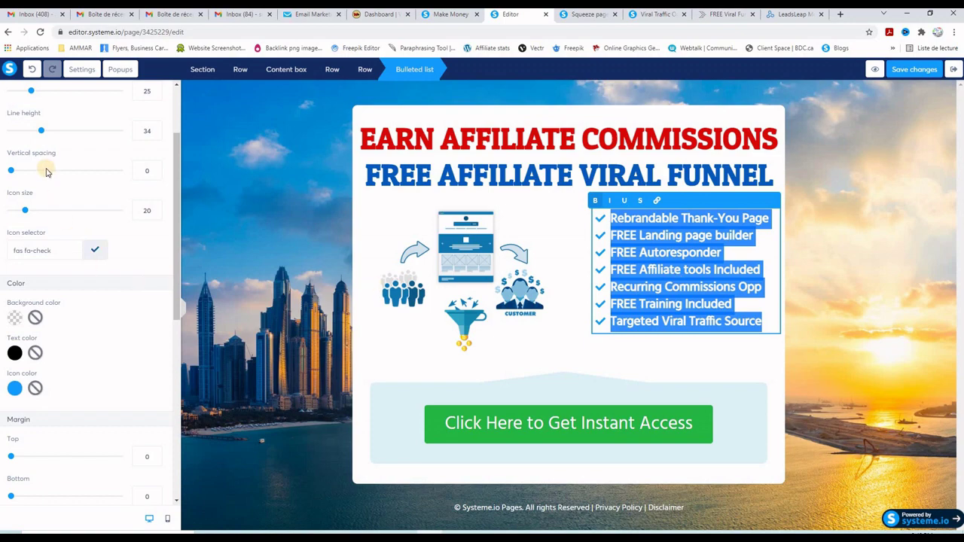
scroll(81, 168, "up", 2)
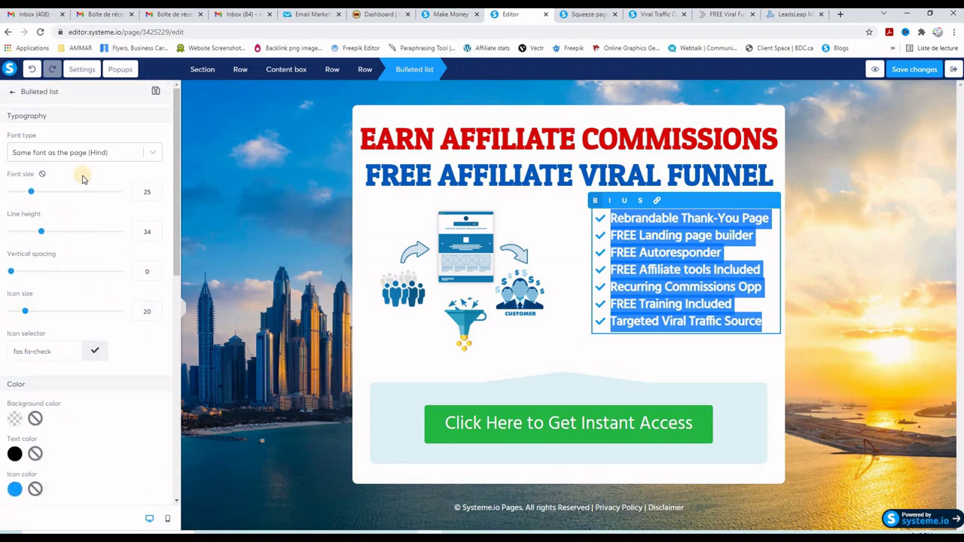
left_click_drag(31, 193, 34, 194)
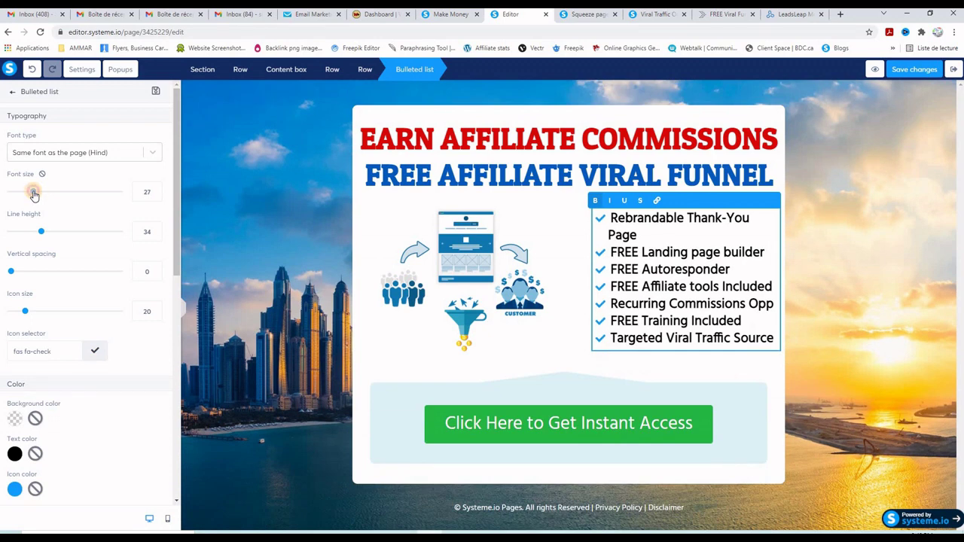
Save the squeeze page changes, preview the page without the preview notice, and compare it with the live viral opt-in page.
left_click(913, 68)
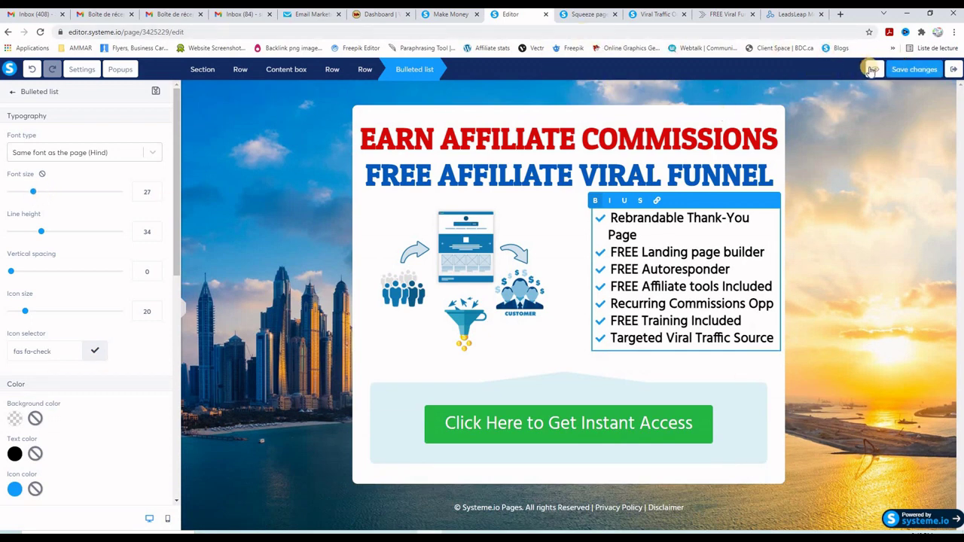
key("ctrl+Tab")
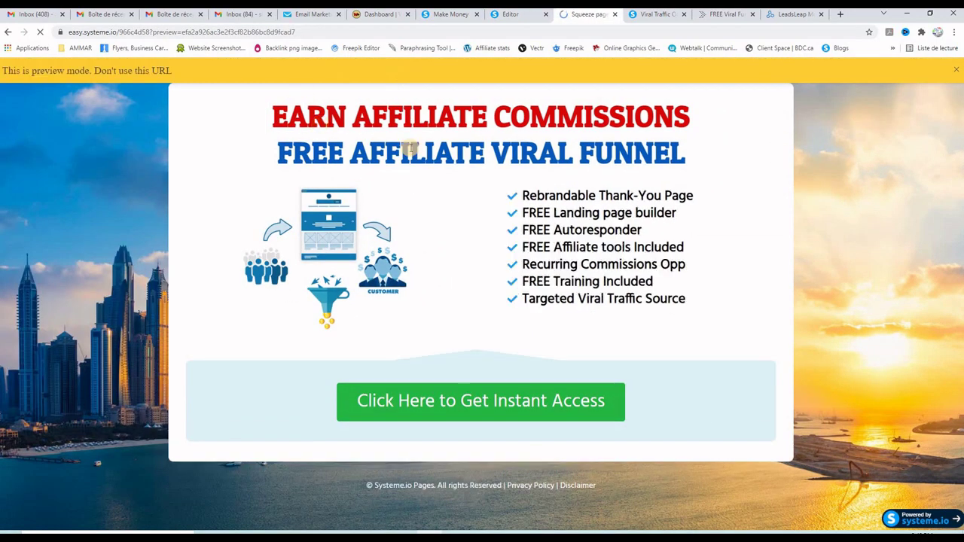
left_click(958, 71)
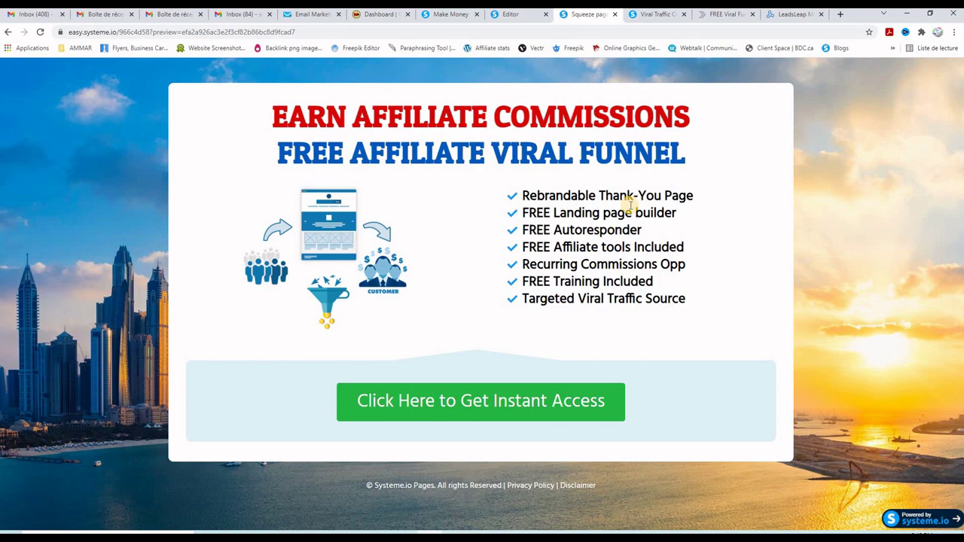
left_click(655, 14)
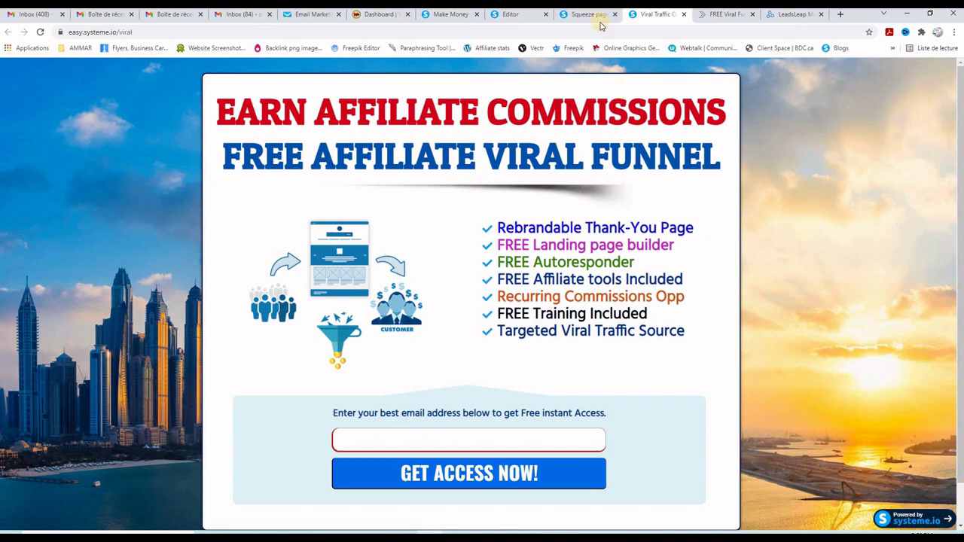
In the editor, insert an image element directly below the headline using 6.png from the previously uploaded images.
left_click(513, 15)
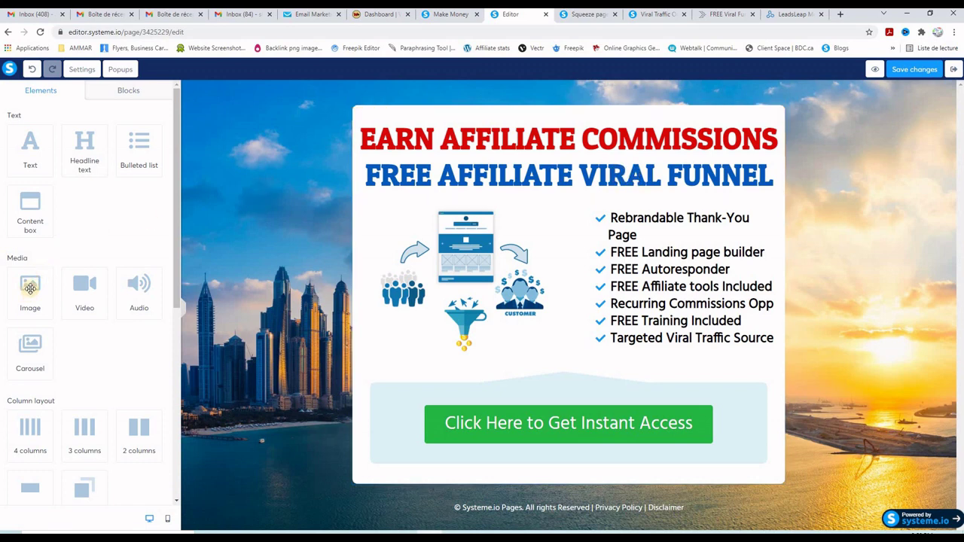
left_click_drag(30, 288, 582, 197)
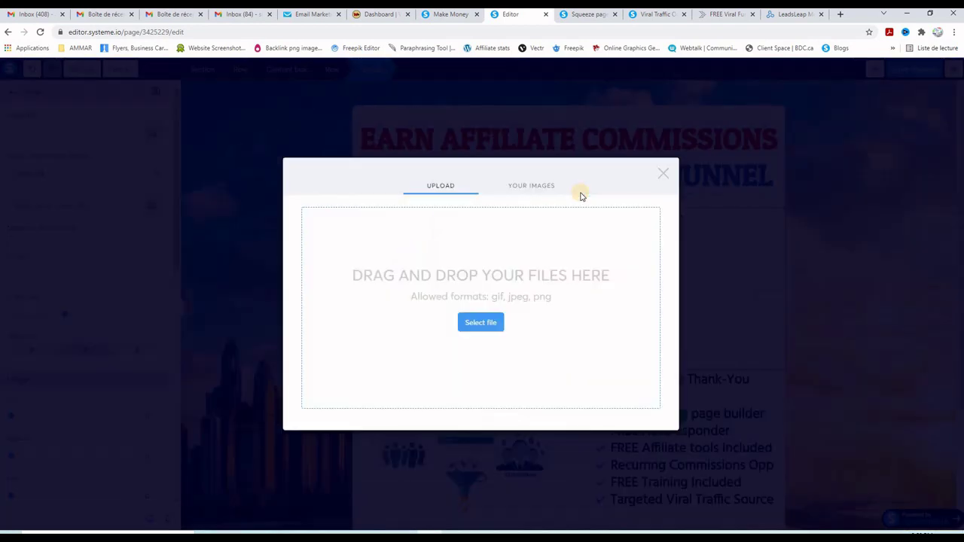
left_click(531, 187)
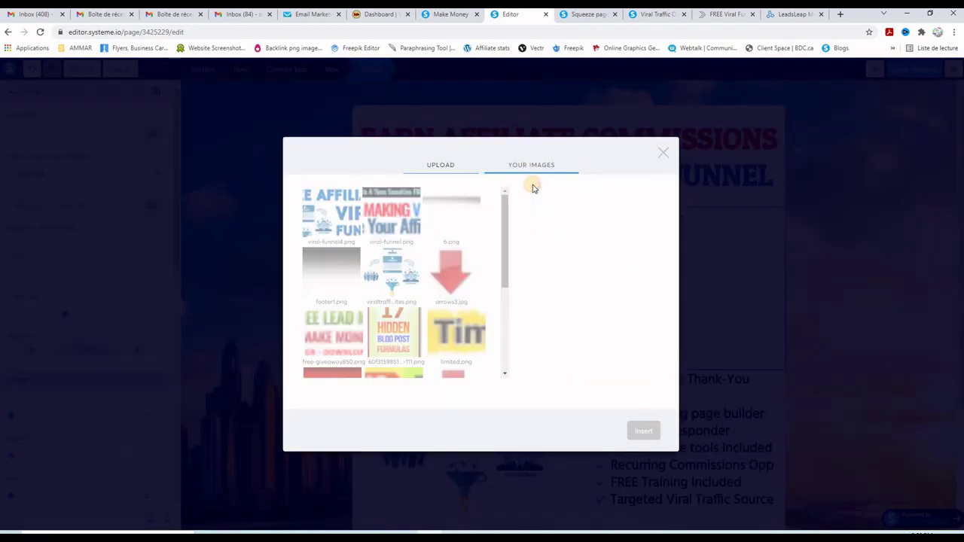
left_click(449, 205)
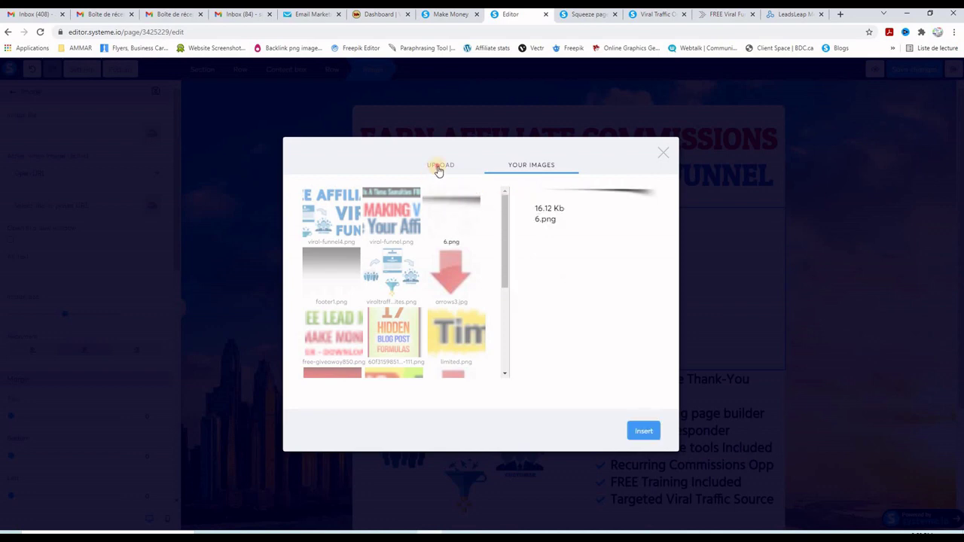
left_click(437, 166)
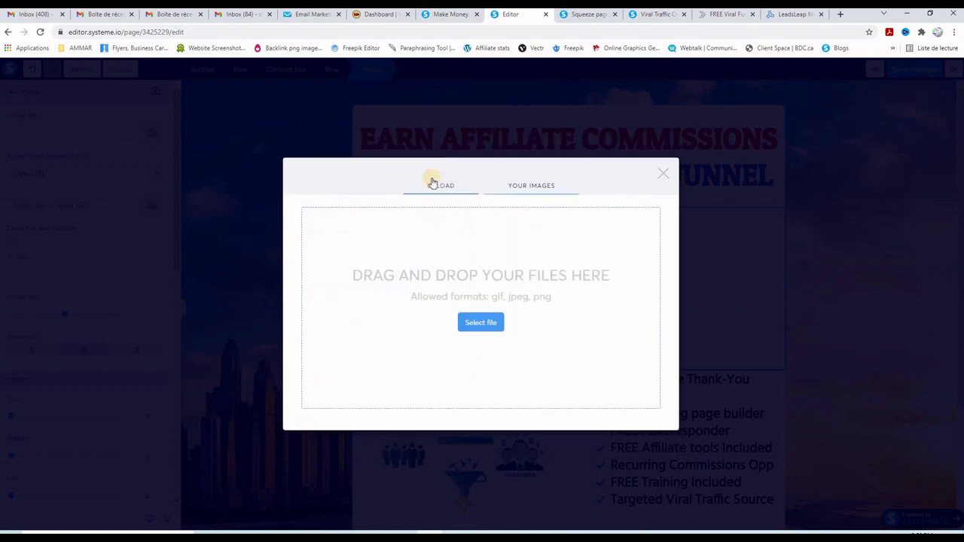
left_click(533, 187)
mouse_move(450, 206)
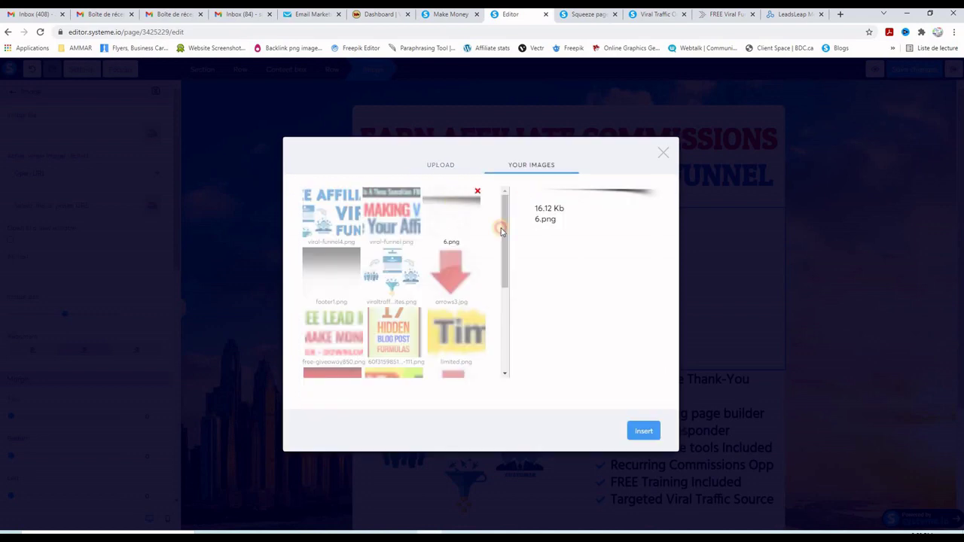
left_click(642, 432)
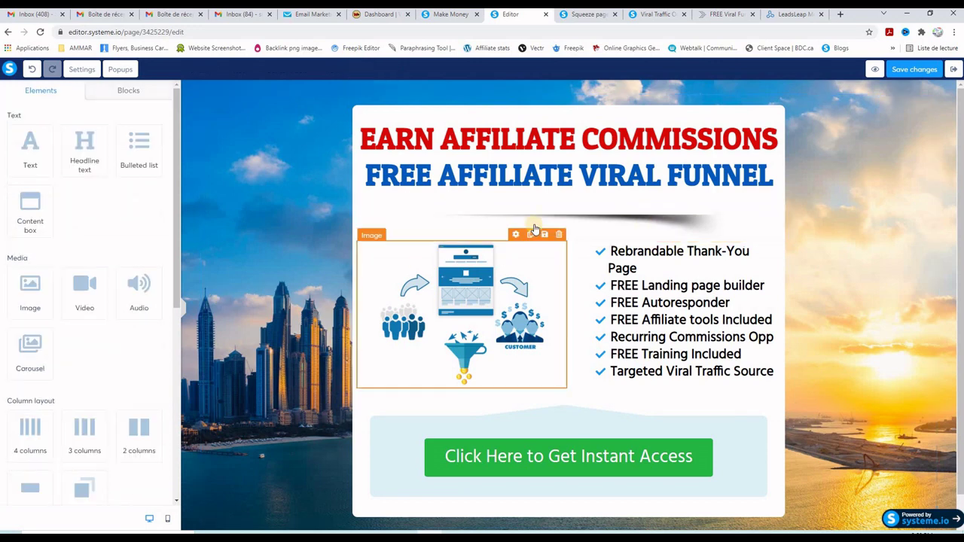
left_click(732, 207)
scroll(94, 316, "down", 3)
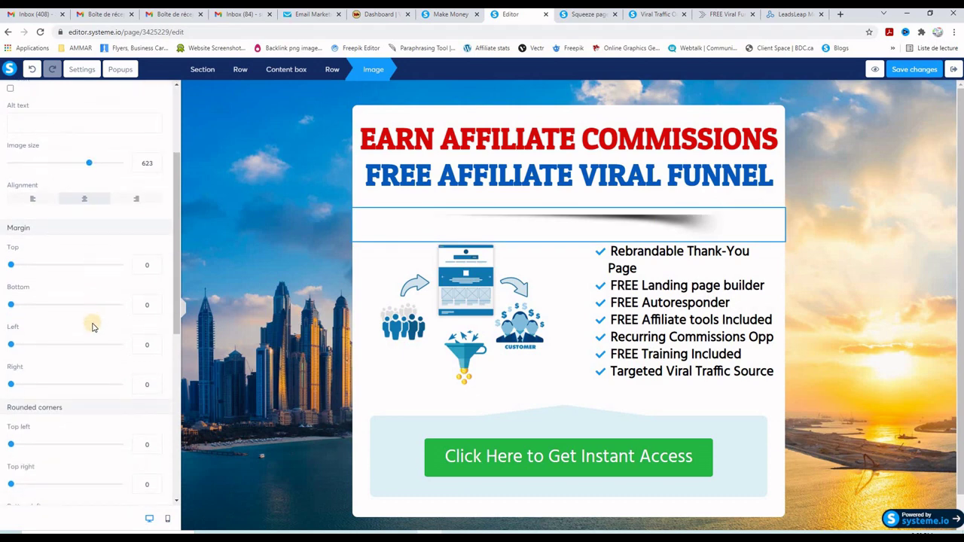
scroll(67, 369, "down", 2)
scroll(90, 366, "up", 5)
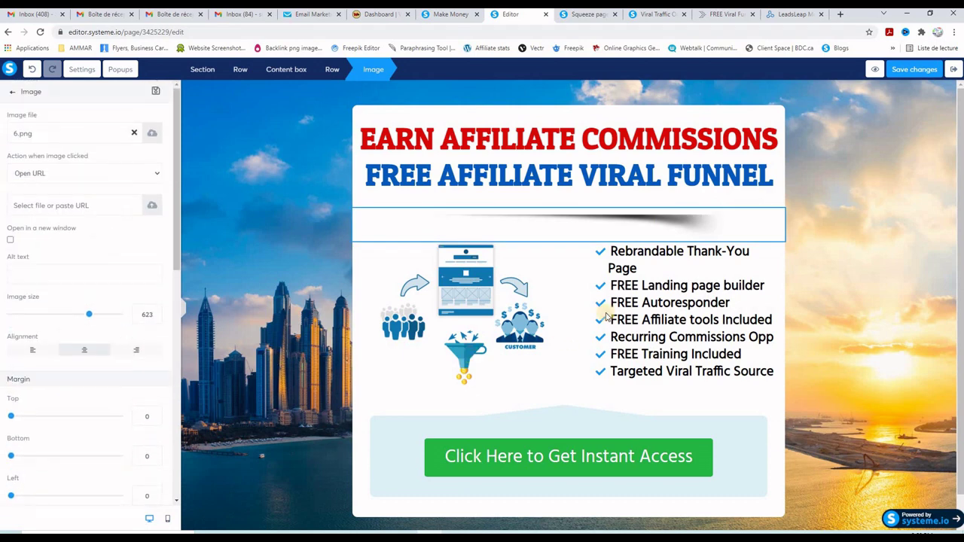
Delete the green "Click Here to Get Instant Access" button from the light blue row.
key("Escape")
left_click(566, 461)
key("Escape")
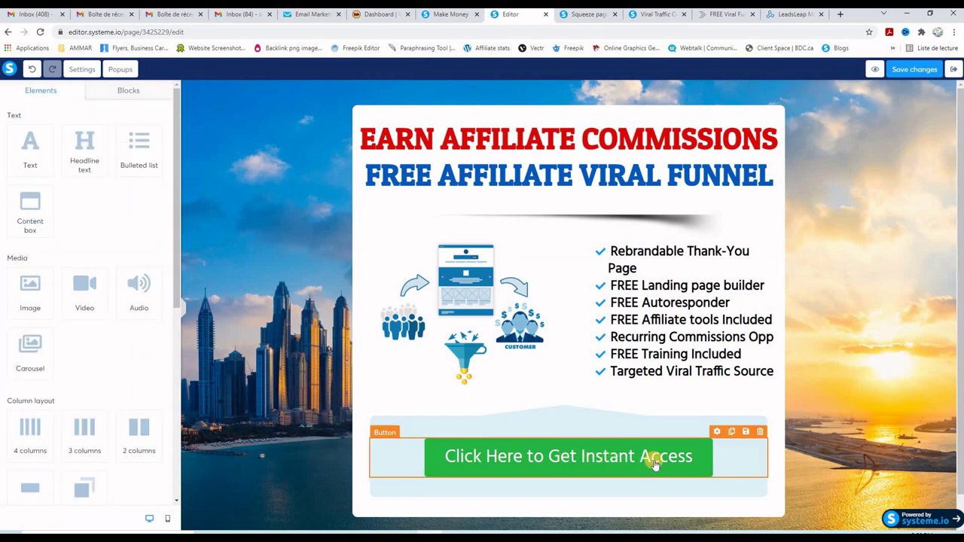
left_click(761, 432)
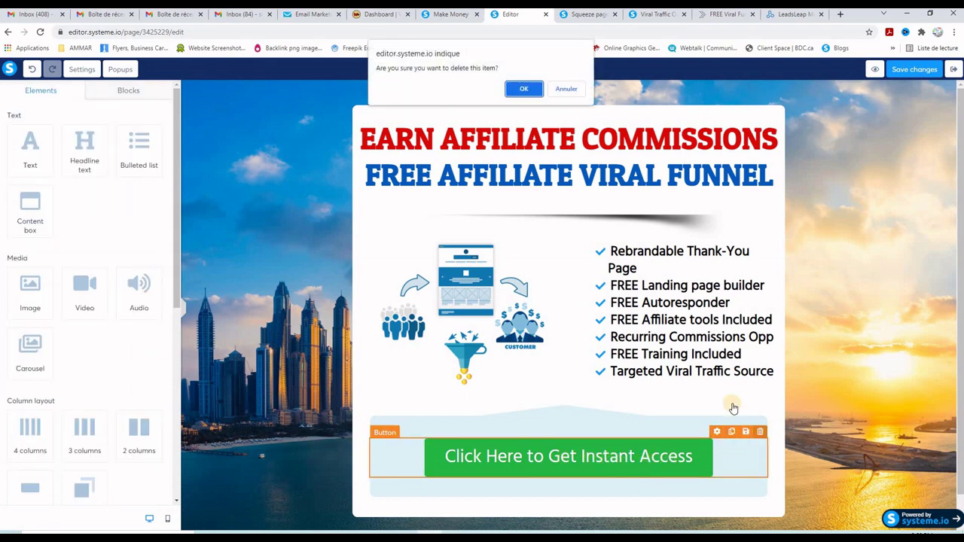
left_click(523, 88)
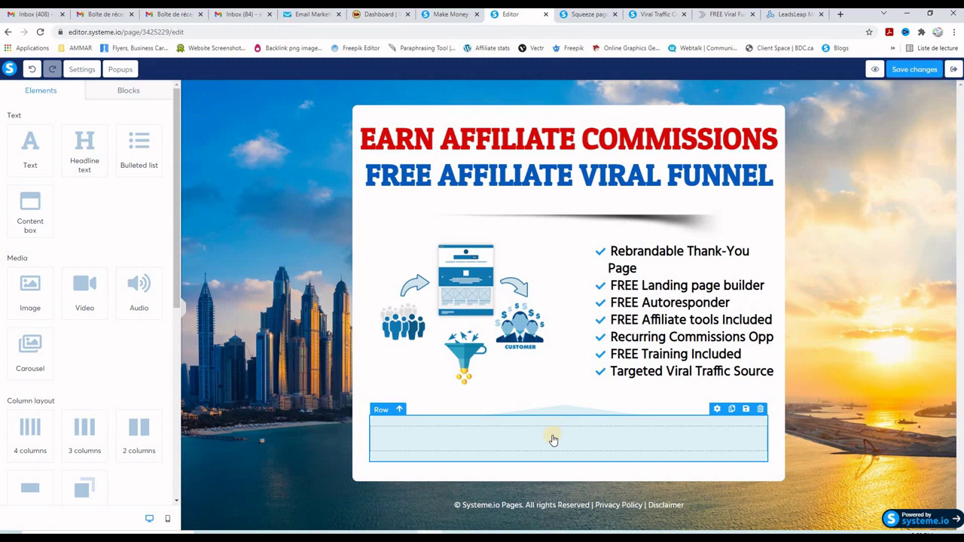
Add a text element to the light blue row, and copy the email prompt sentence from the live viral opt-in page.
left_click_drag(26, 145, 552, 441)
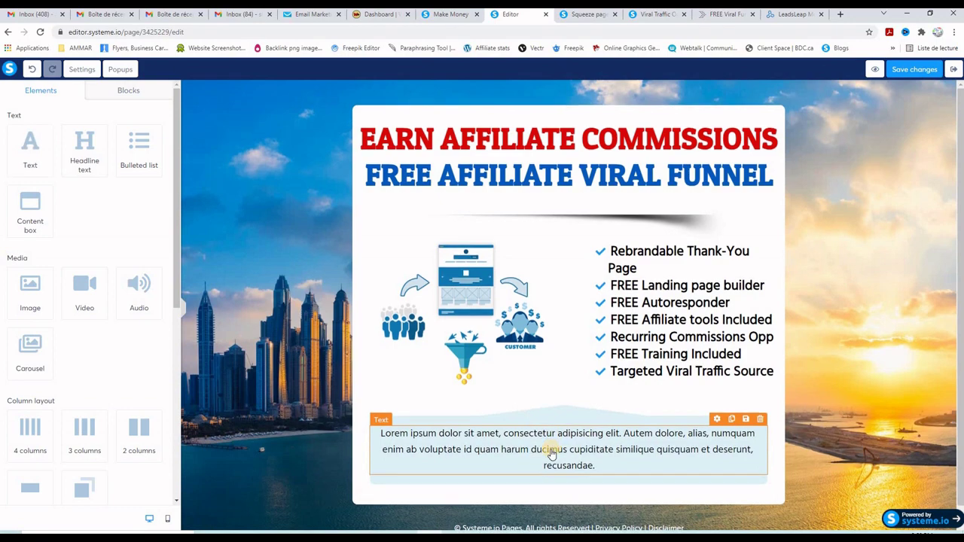
left_click(653, 14)
left_click_drag(568, 416, 335, 421)
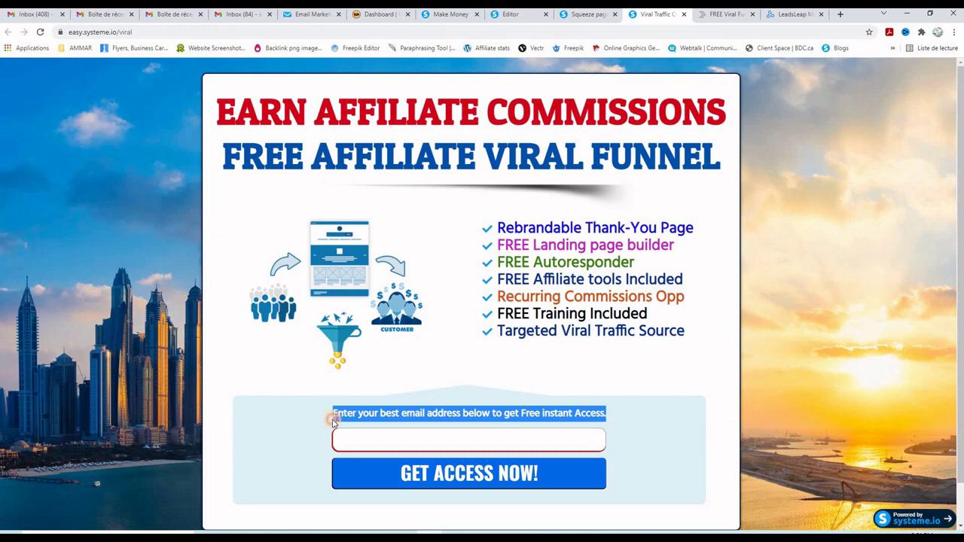
right_click(525, 419)
left_click(529, 418)
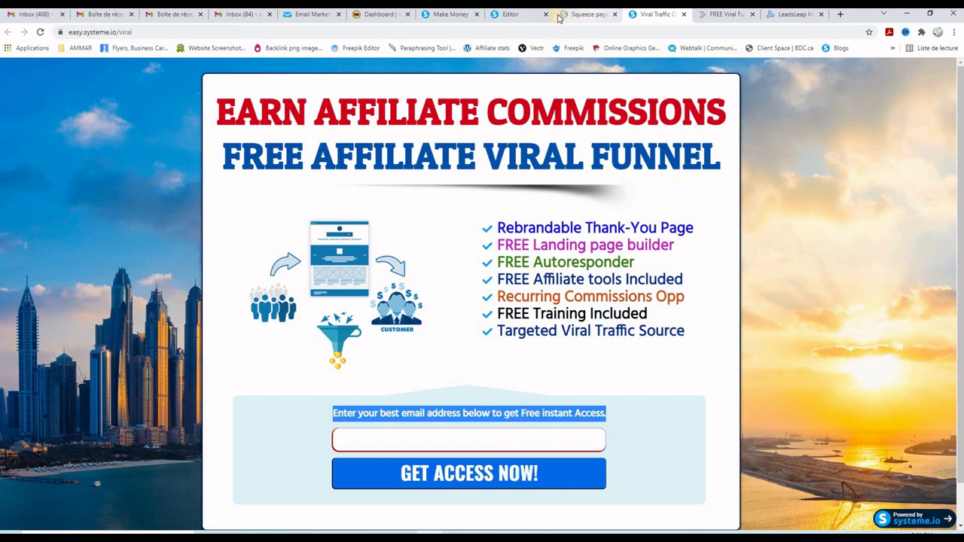
Back in the editor, replace the placeholder text in the light blue row with "Enter your best email address below to get Free instant Access.".
left_click(510, 15)
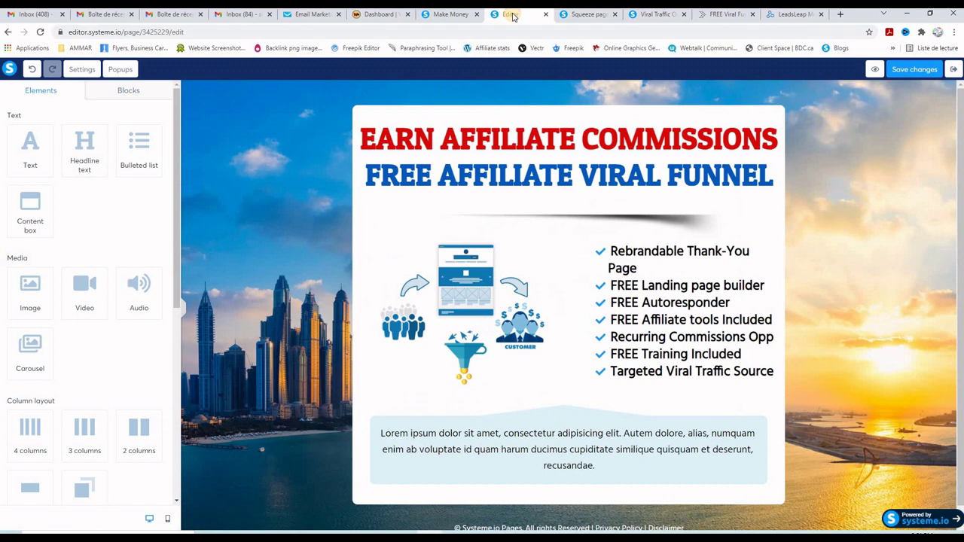
left_click(580, 452)
left_click_drag(595, 466, 383, 433)
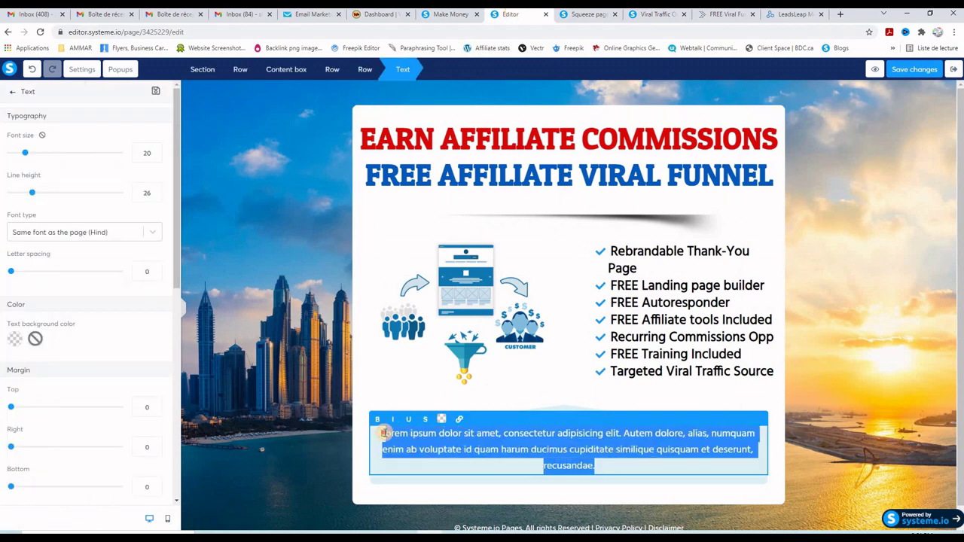
right_click(462, 435)
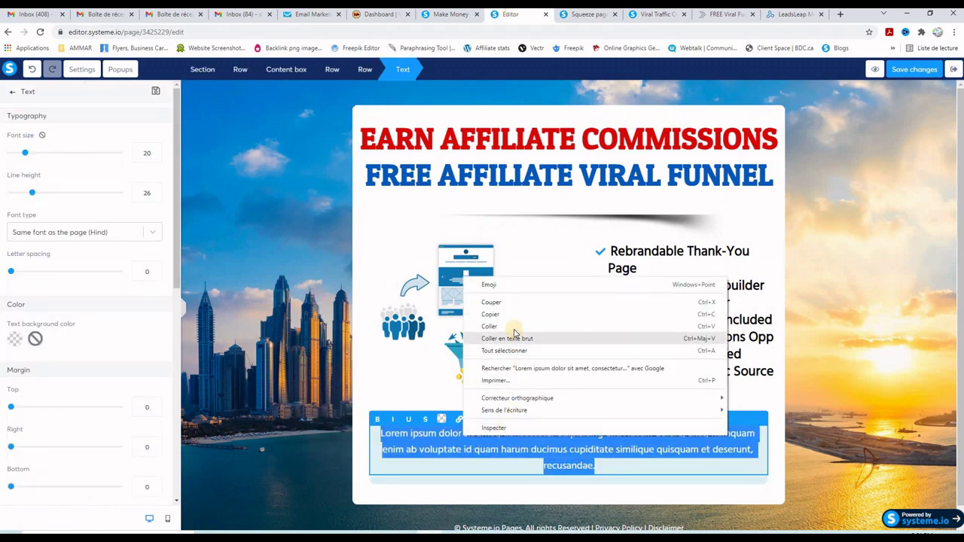
left_click(489, 327)
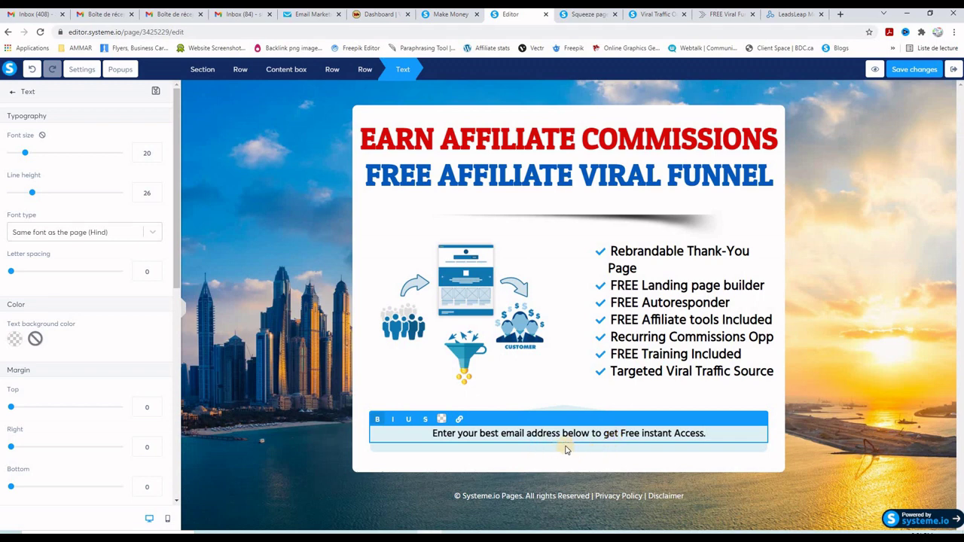
left_click(853, 324)
Switch to GetResponse and open the list of forms.
left_click(315, 17)
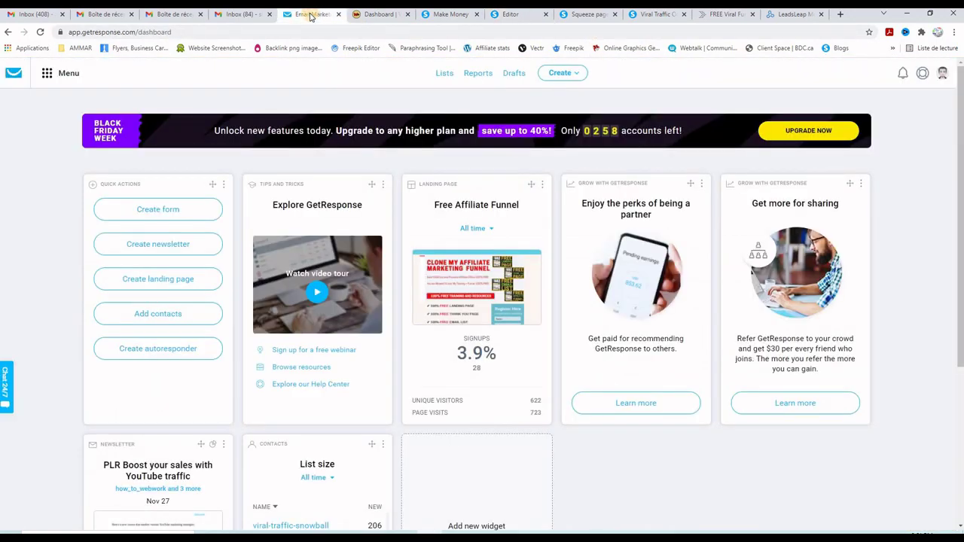
left_click(46, 76)
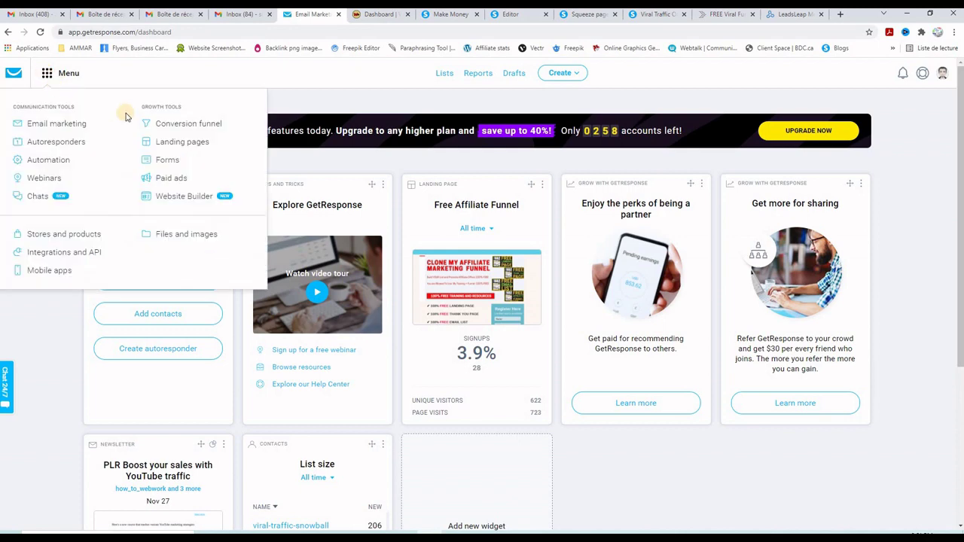
left_click(162, 160)
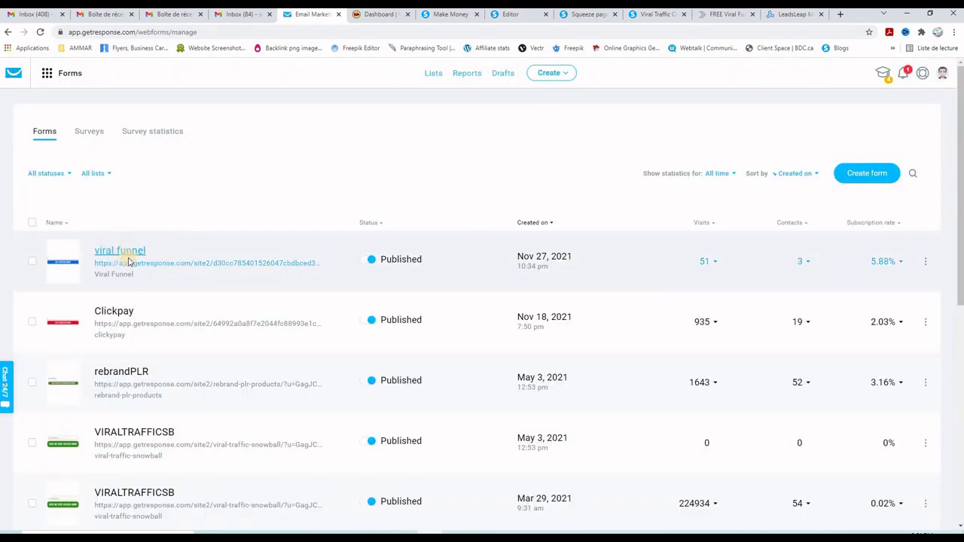
Copy the embed code of the published "viral funnel" form.
left_click(927, 264)
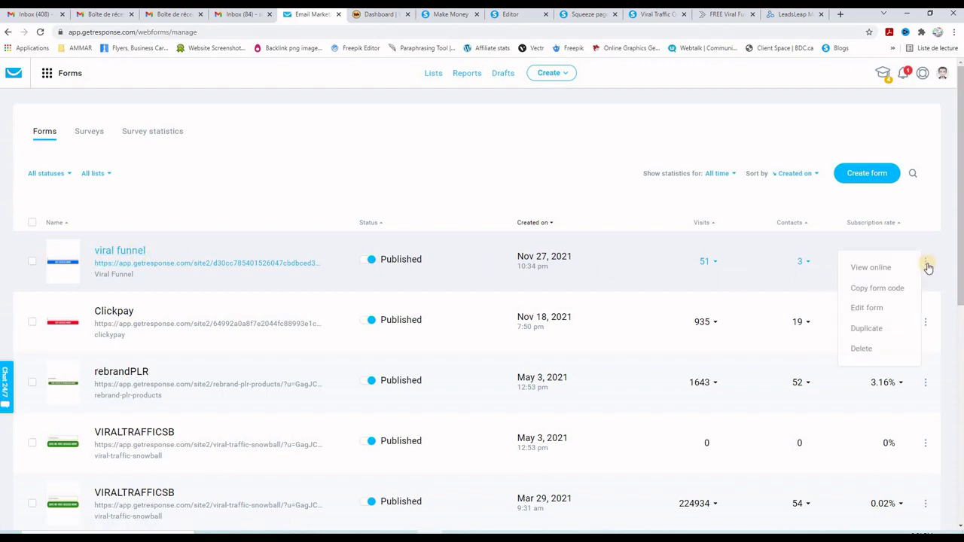
left_click(925, 265)
left_click(924, 265)
left_click(924, 265)
left_click(927, 265)
left_click(925, 265)
left_click(925, 265)
left_click(924, 265)
left_click(924, 265)
left_click(876, 287)
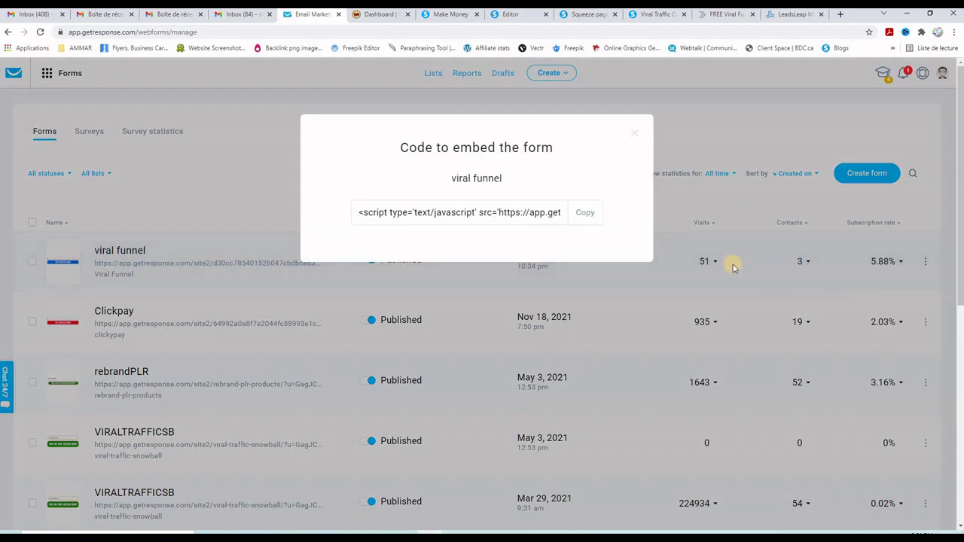
left_click(586, 215)
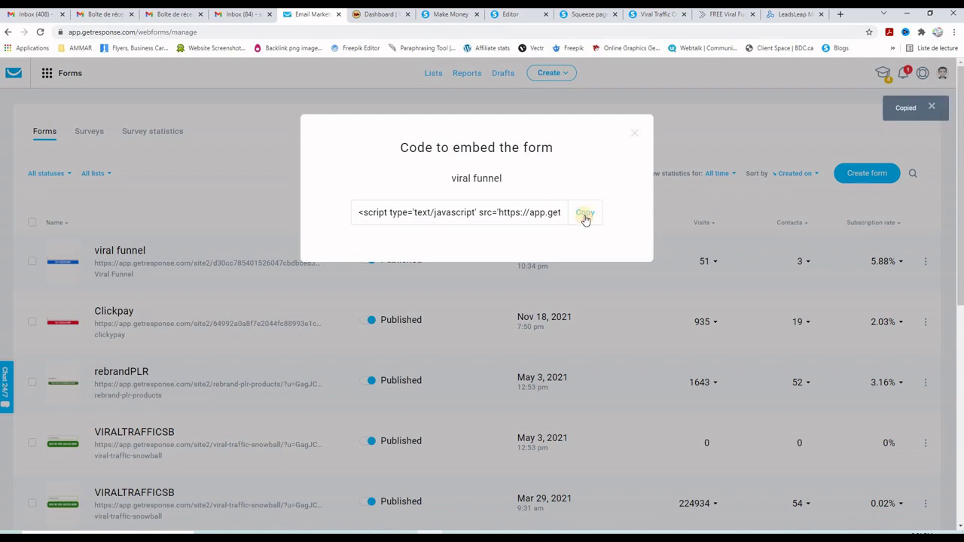
Return to the systeme.io editor and add a Raw HTML element directly below the email prompt sentence in the light blue row.
left_click(511, 15)
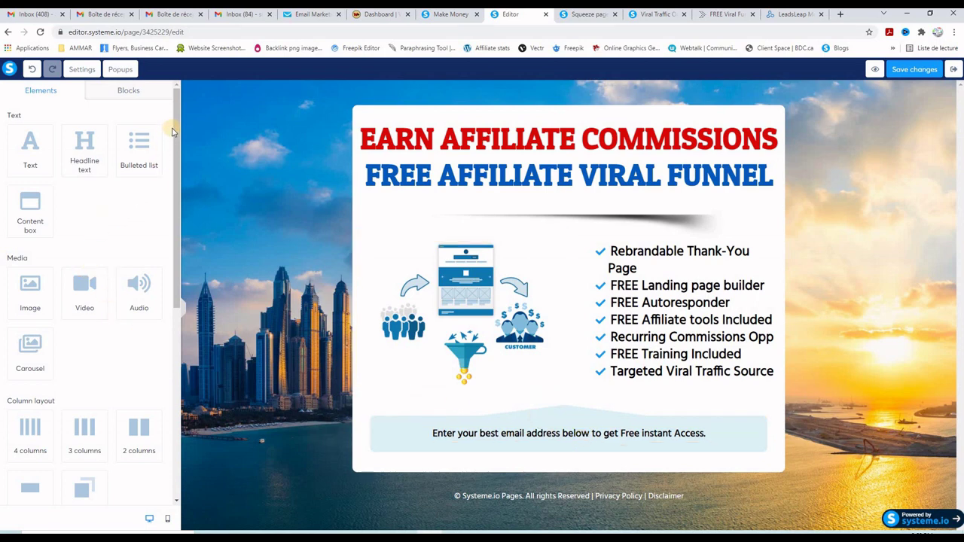
left_click_drag(177, 121, 178, 310)
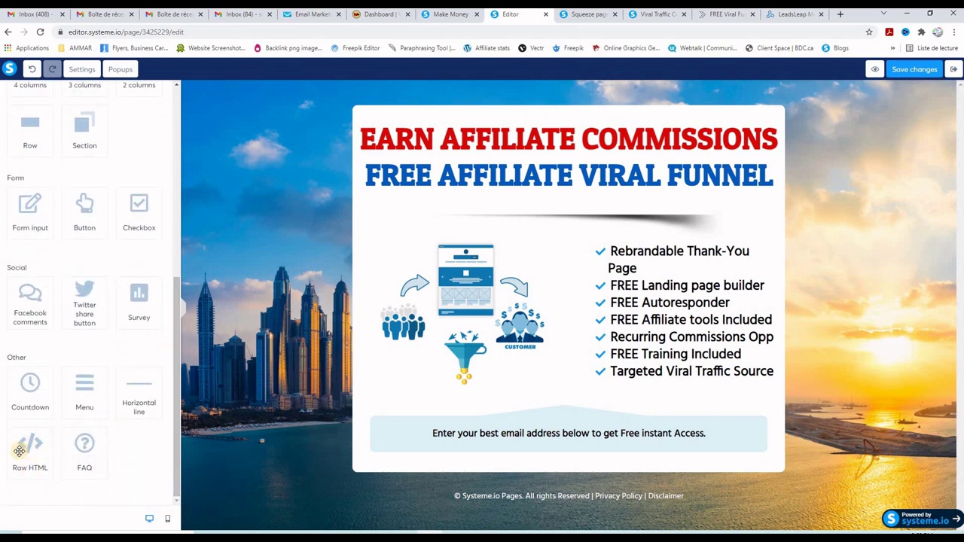
left_click_drag(28, 451, 500, 440)
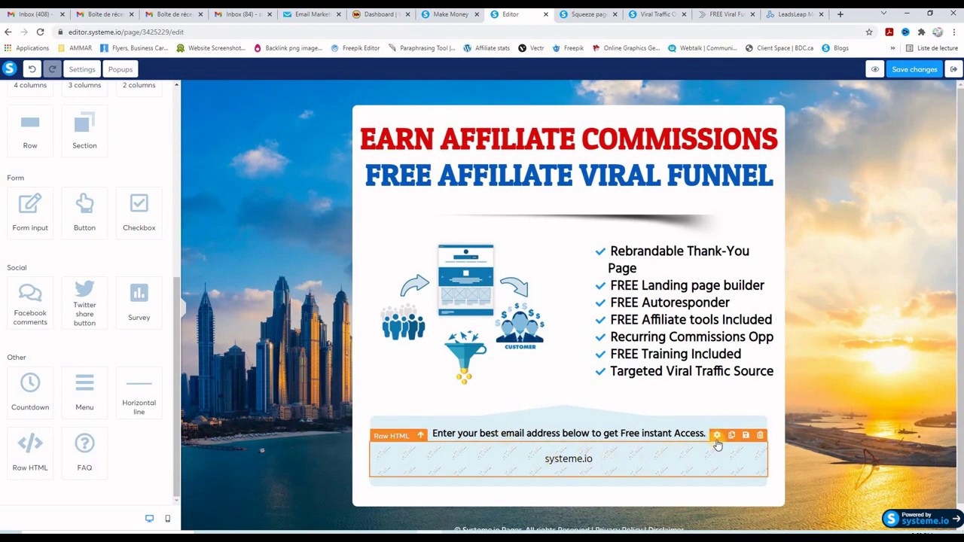
Replace the Raw HTML element's default code with the copied GetResponse form code and save it.
left_click(717, 437)
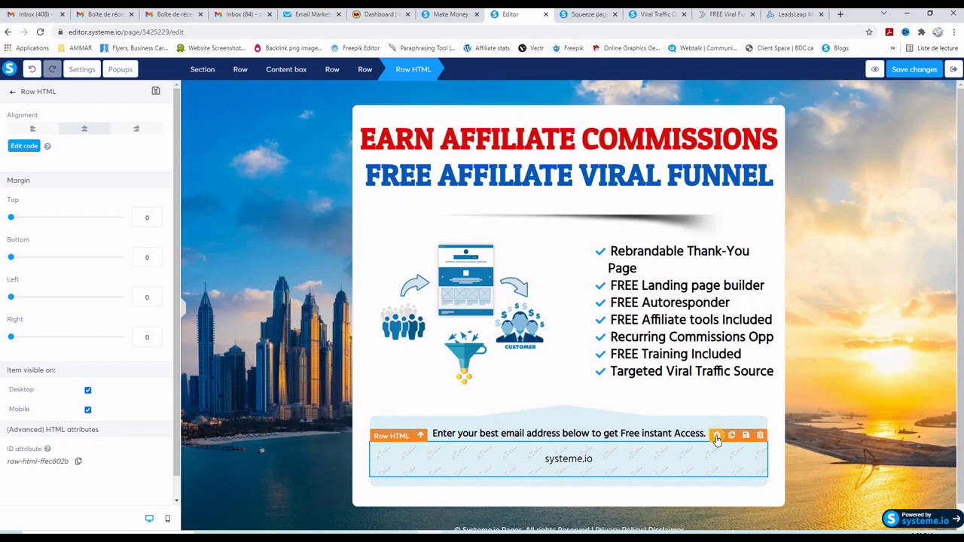
left_click(17, 147)
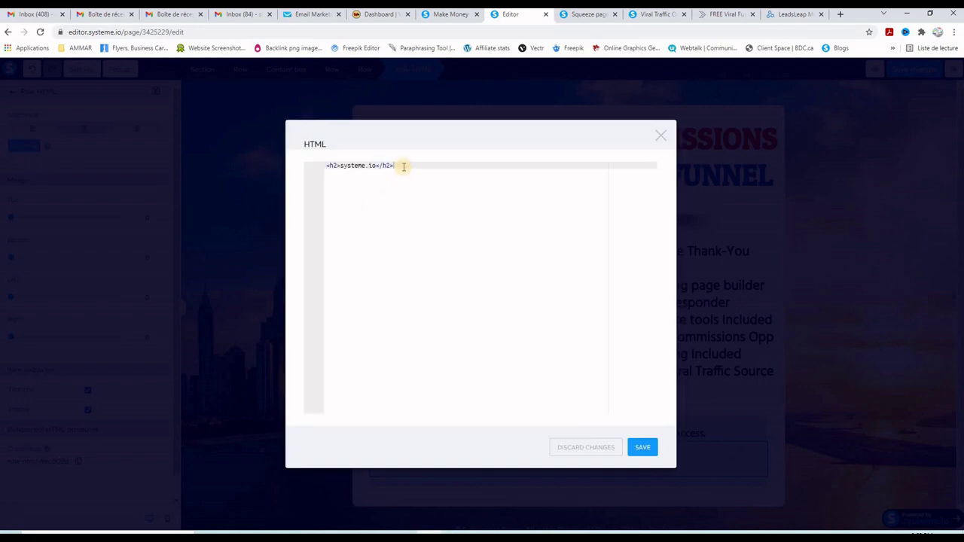
left_click_drag(402, 165, 309, 163)
right_click(348, 167)
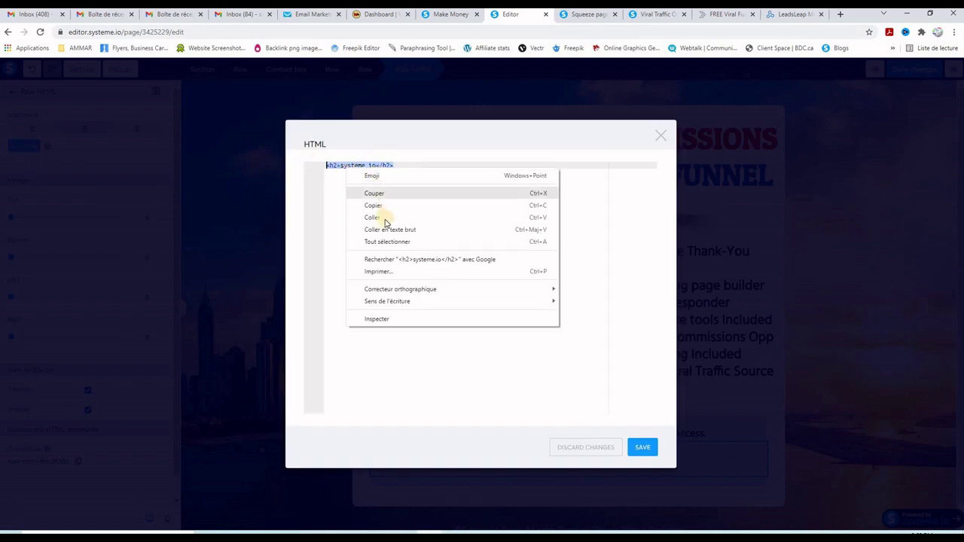
left_click(385, 218)
left_click(640, 449)
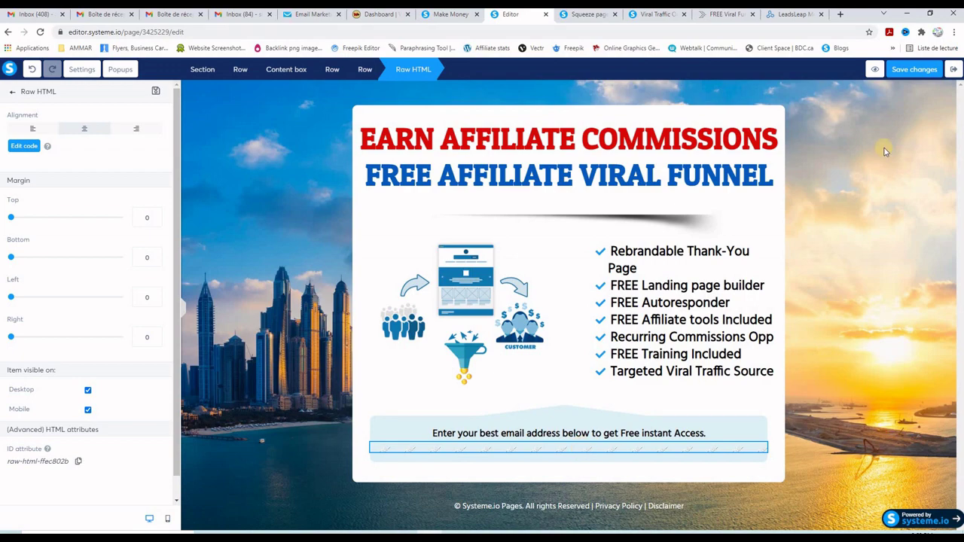
Preview the squeeze page without the preview notice and examine the embedded opt-in form in the light blue area.
left_click(873, 68)
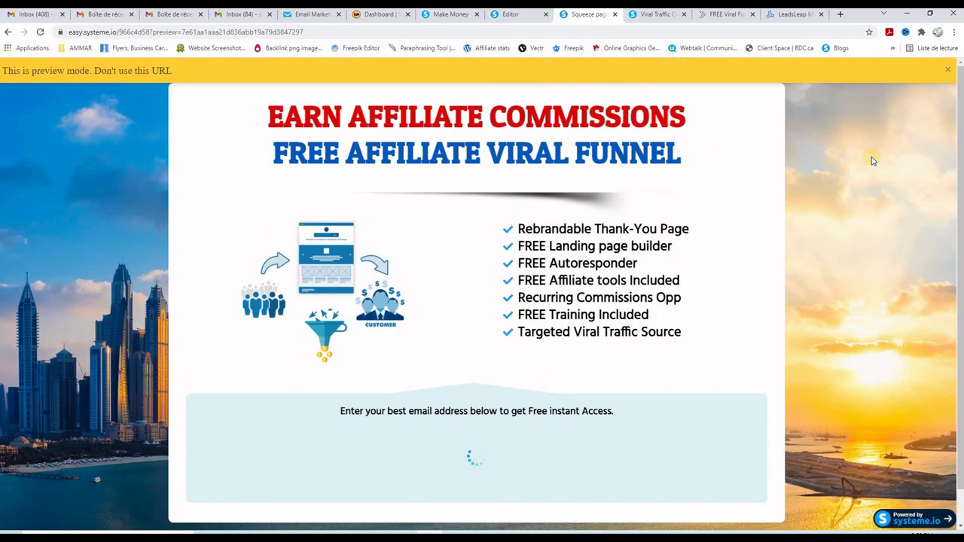
left_click(947, 69)
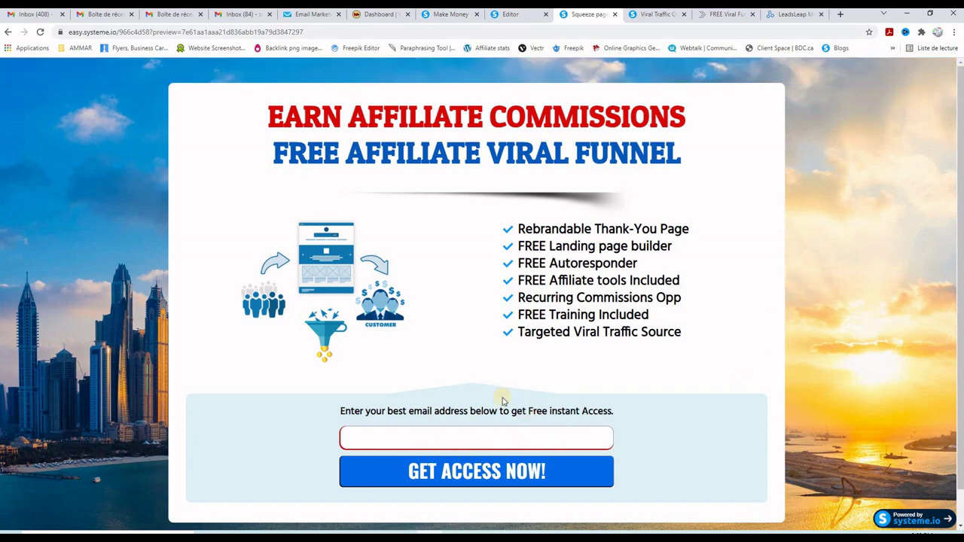
scroll(499, 445, "down", 1)
scroll(474, 440, "up", 1)
View the top of the LeadsLeap thank-you page and the live viral opt-in page that leads to it.
left_click(716, 16)
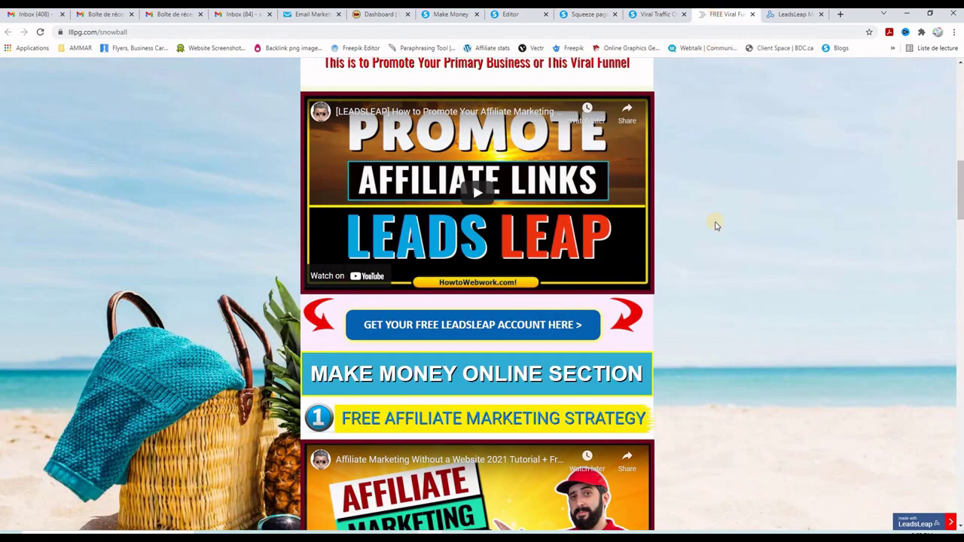
scroll(716, 223, "up", 12)
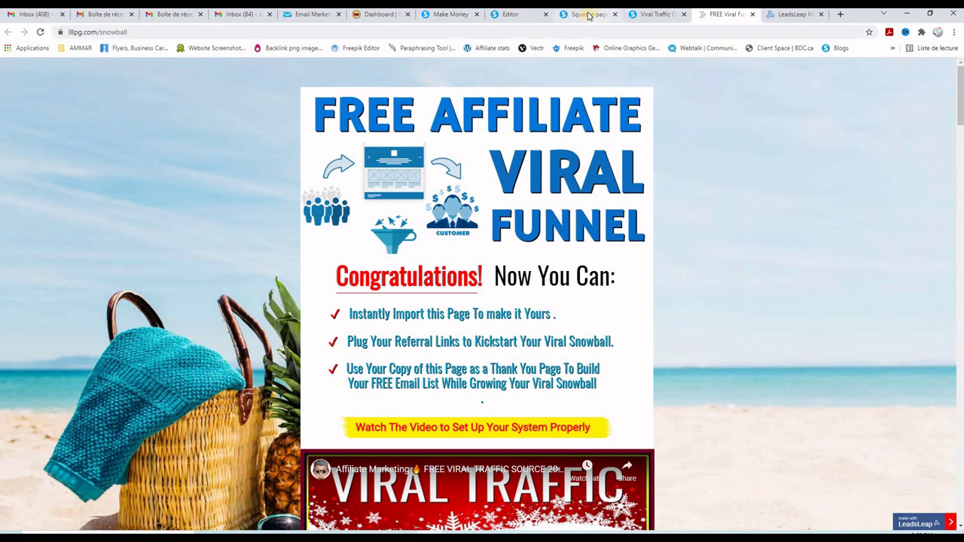
left_click(651, 17)
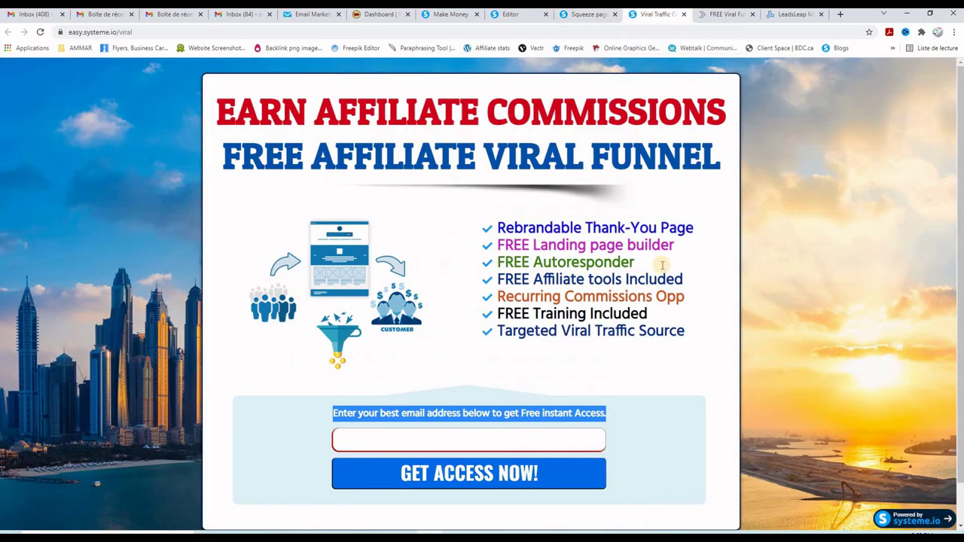
scroll(661, 266, "down", 1)
scroll(722, 289, "up", 1)
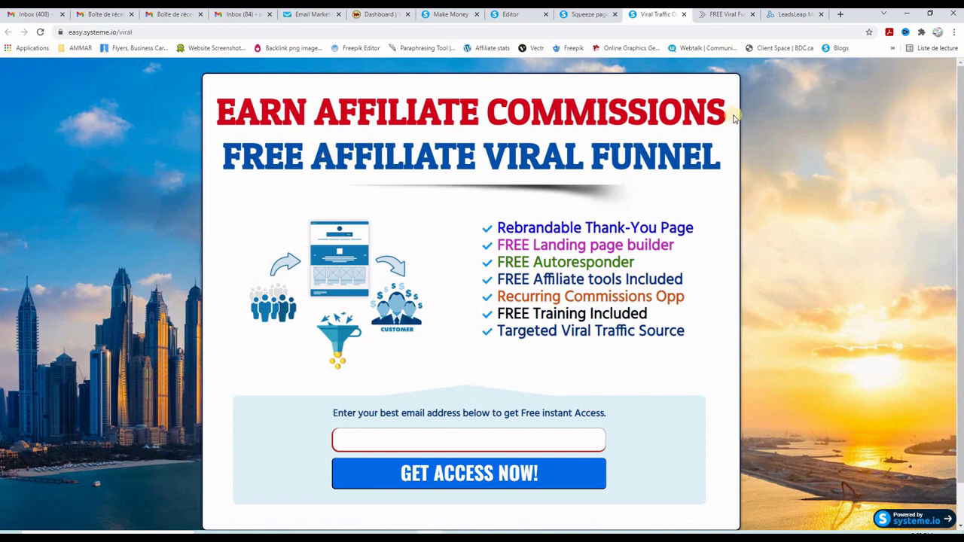
Examine the LeadsLeap thank-you page's videos, share code area, account links and make money online section.
left_click(719, 15)
scroll(729, 312, "down", 3)
scroll(729, 312, "up", 3)
scroll(729, 312, "down", 5)
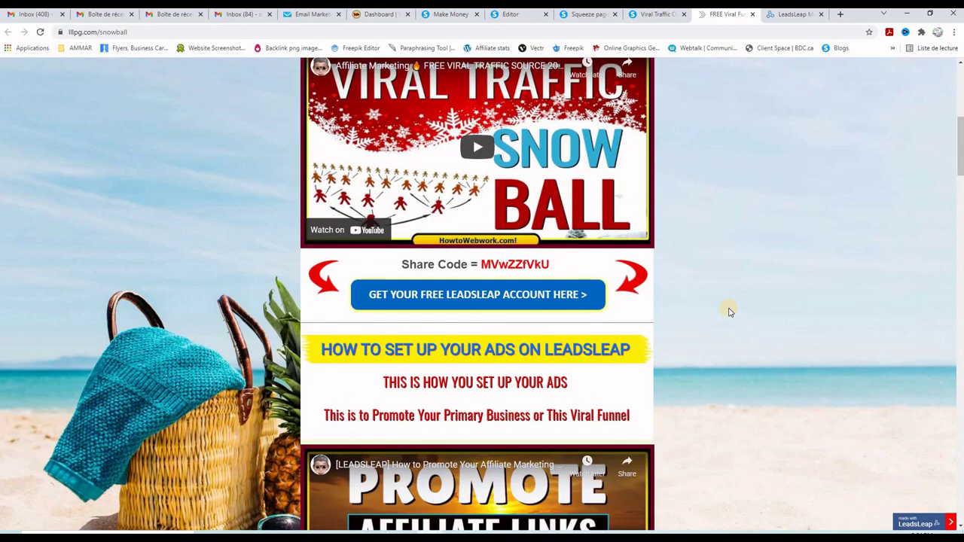
scroll(715, 329, "up", 3)
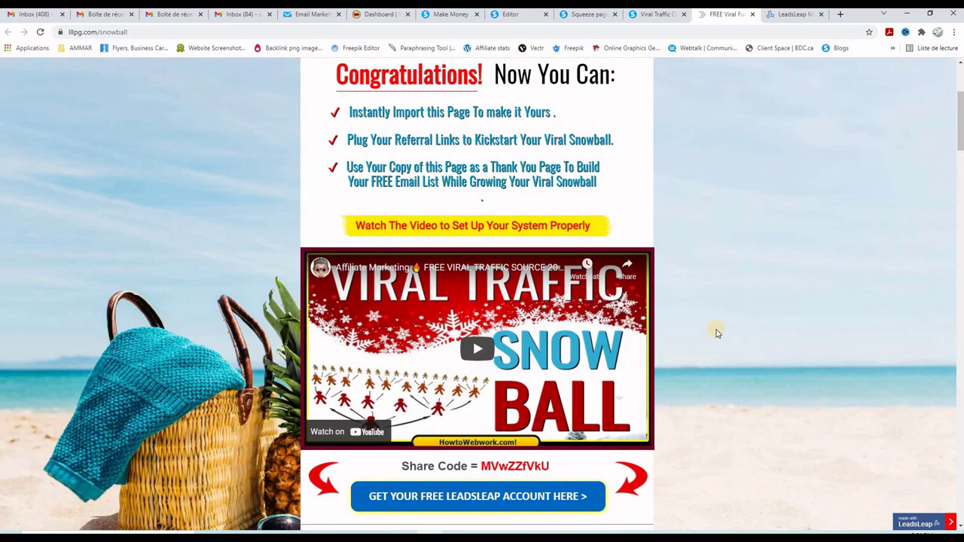
scroll(549, 369, "down", 1)
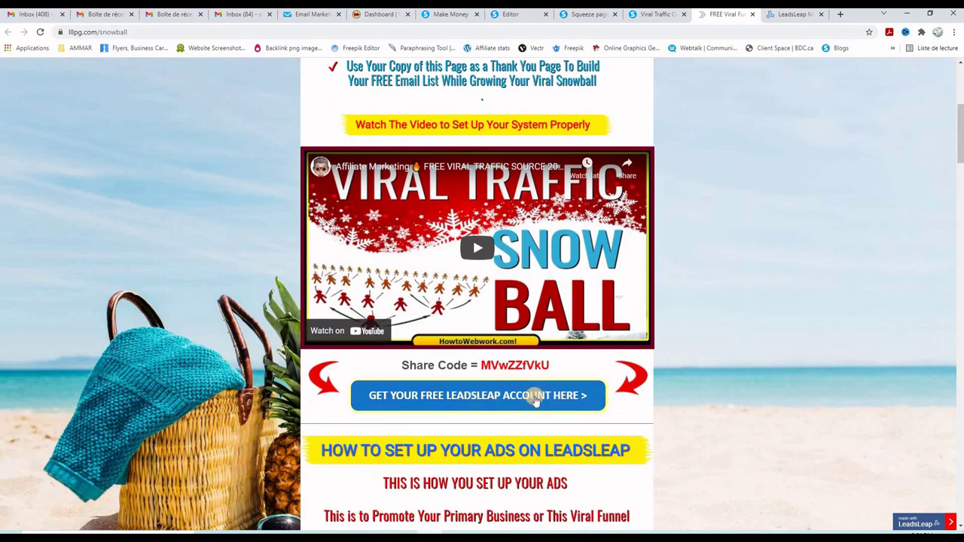
scroll(686, 371, "down", 6)
scroll(725, 354, "down", 1)
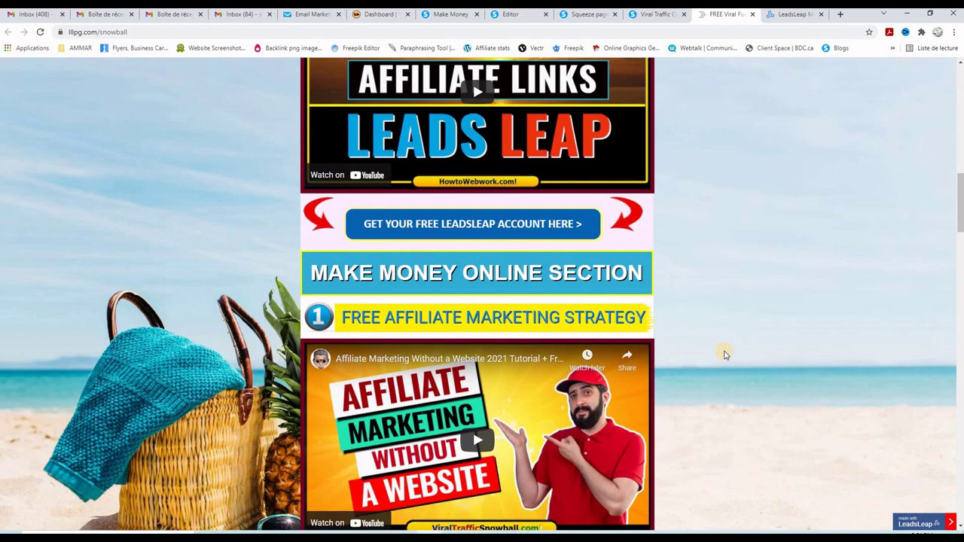
scroll(725, 355, "down", 2)
scroll(725, 355, "up", 10)
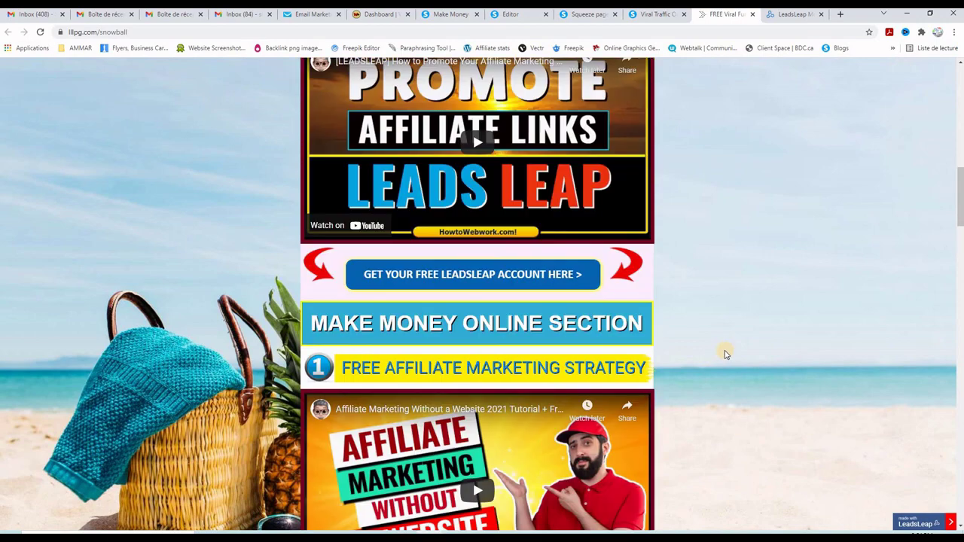